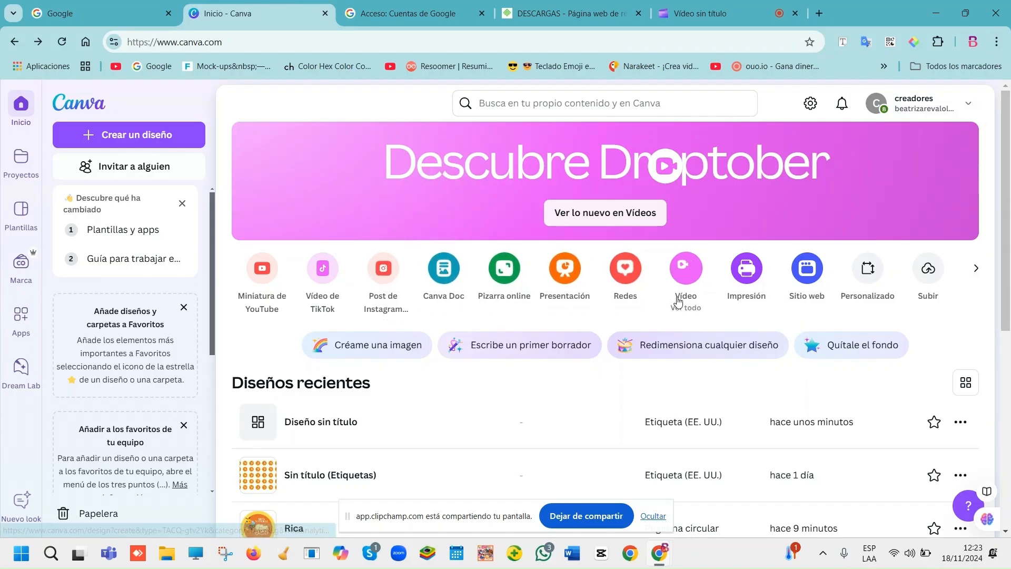
Step: Create a new 100 × 100 mm circular sticker design (Pegatina circular)
{"action": "left_click", "coordinate": [747, 268]}
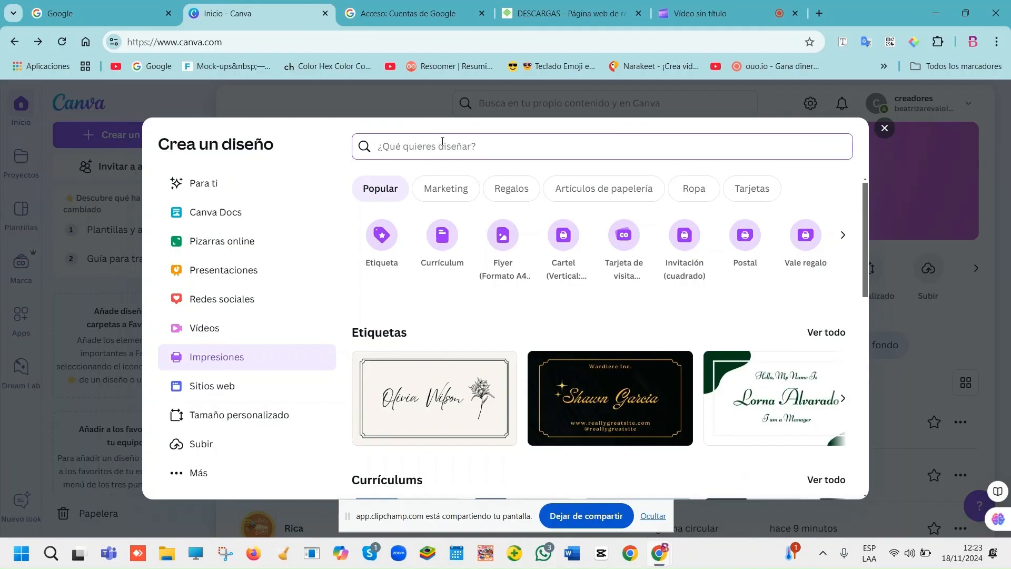
{"action": "type", "text": "pe"}
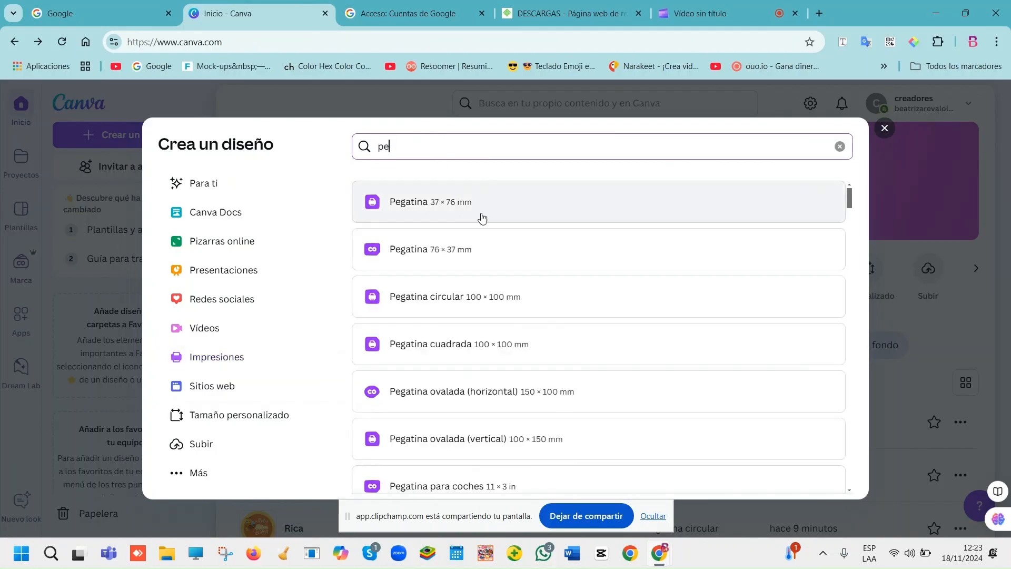
{"action": "left_click", "coordinate": [540, 310]}
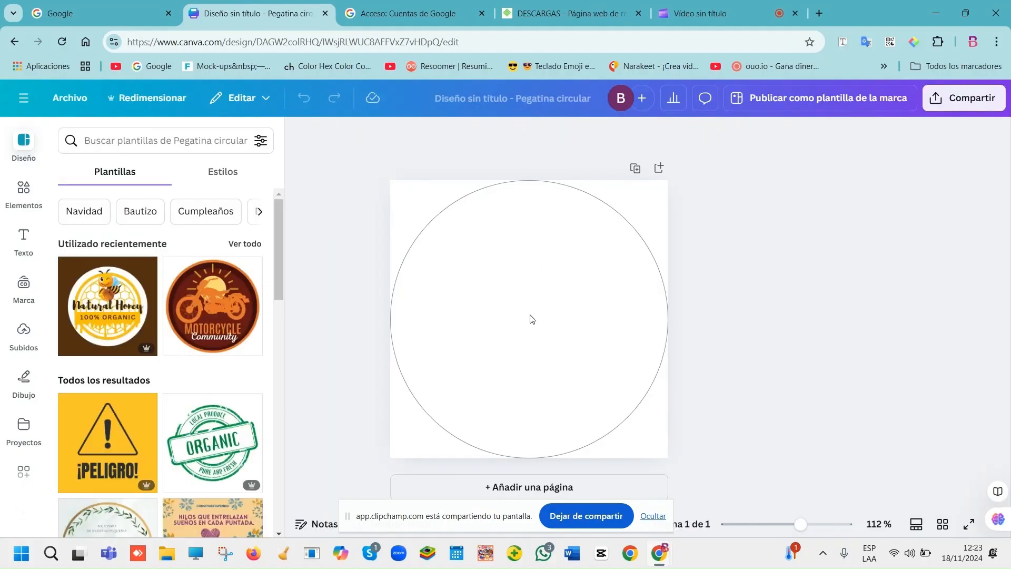
Step: Insert a solid circle shape on the blank sticker page
{"action": "left_click", "coordinate": [548, 319]}
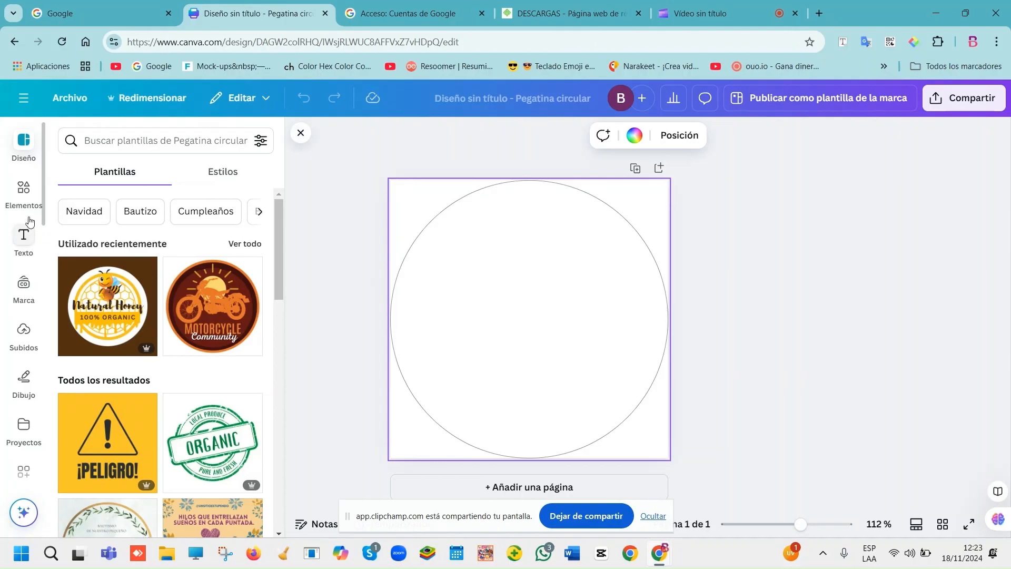
{"action": "left_click", "coordinate": [23, 201]}
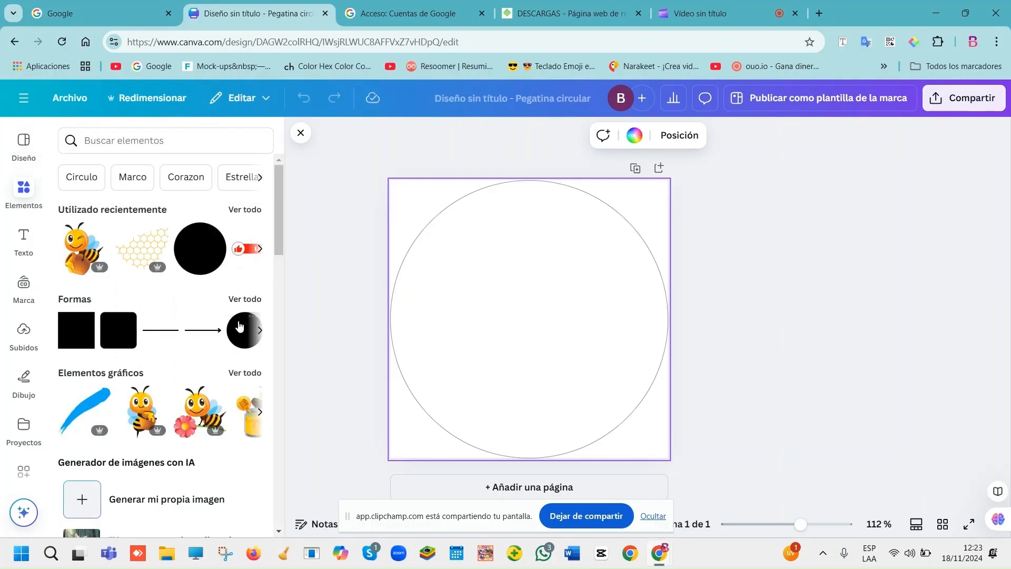
{"action": "left_click", "coordinate": [256, 307]}
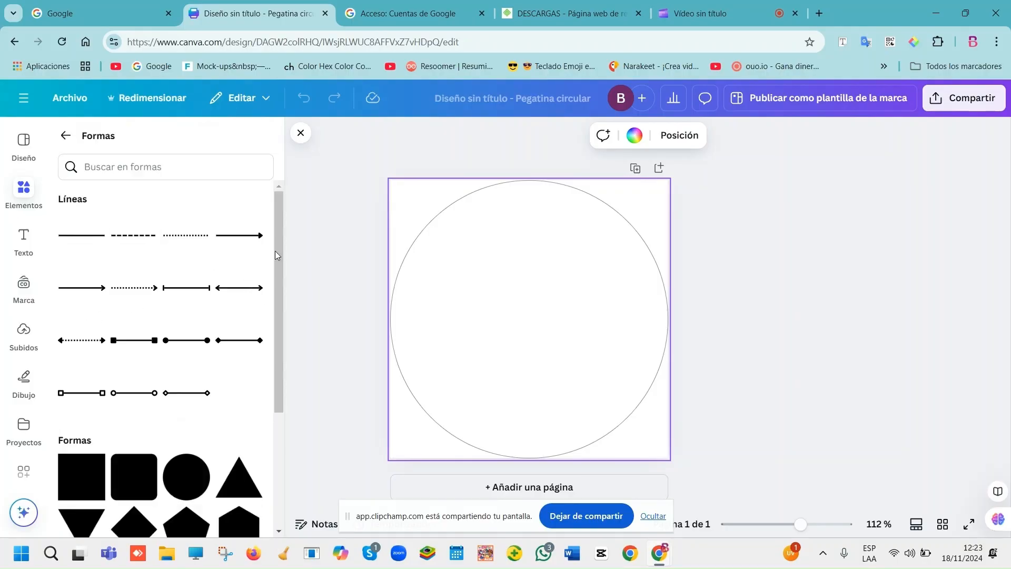
{"action": "left_click_drag", "start_coordinate": [275, 248], "coordinate": [275, 347]}
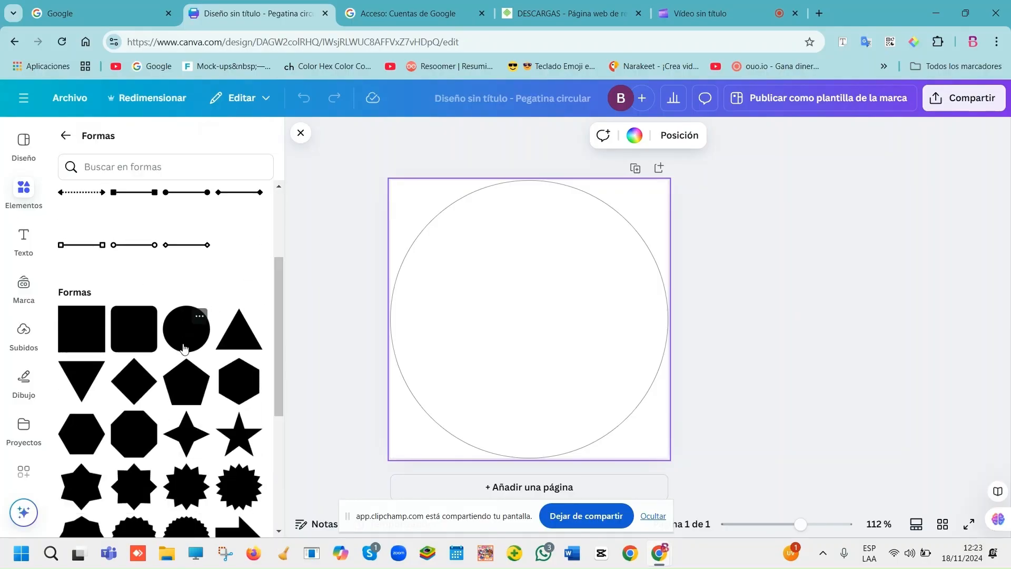
{"action": "left_click", "coordinate": [184, 348]}
{"action": "left_click", "coordinate": [577, 289]}
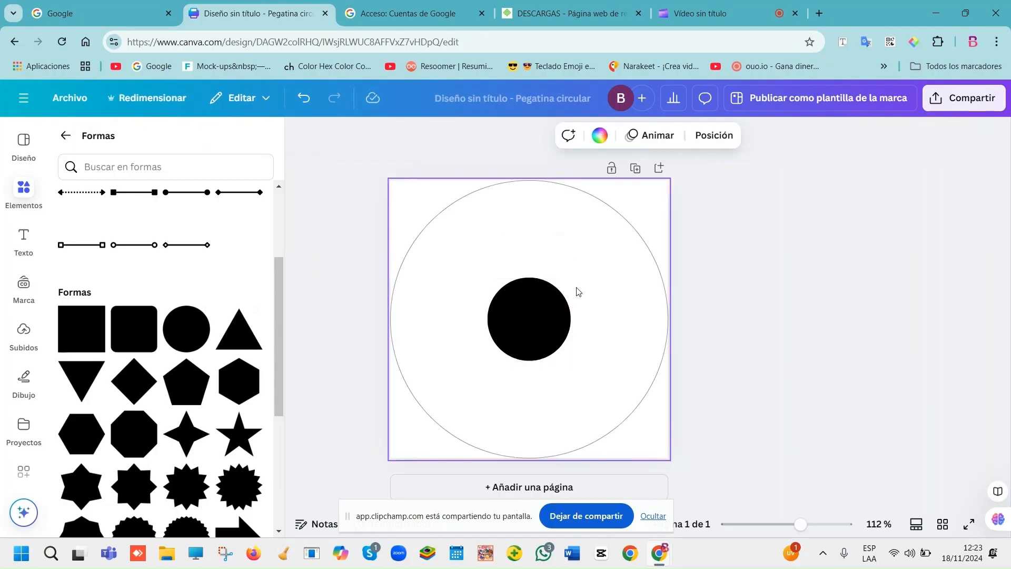
Step: Enlarge the black circle to almost fill the round sticker outline and centre it on the page
{"action": "left_click", "coordinate": [550, 305]}
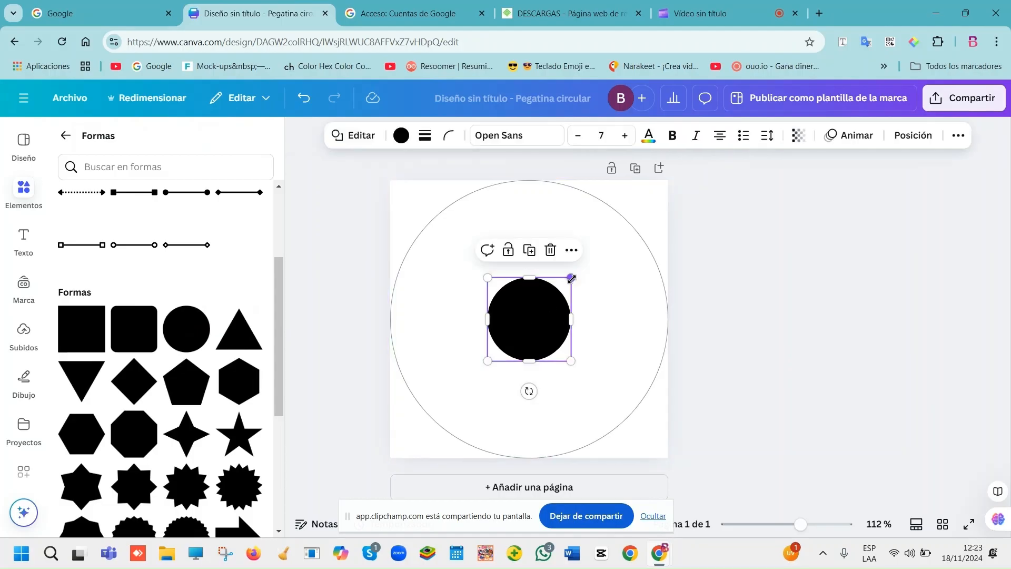
{"action": "left_click_drag", "start_coordinate": [572, 278], "coordinate": [642, 219]}
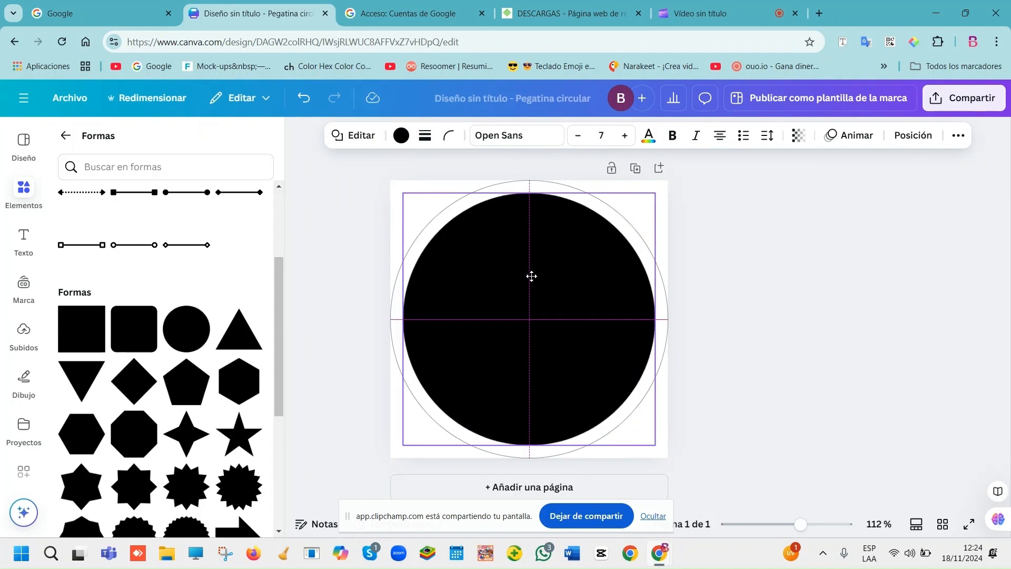
{"action": "left_click_drag", "start_coordinate": [532, 276], "coordinate": [533, 280]}
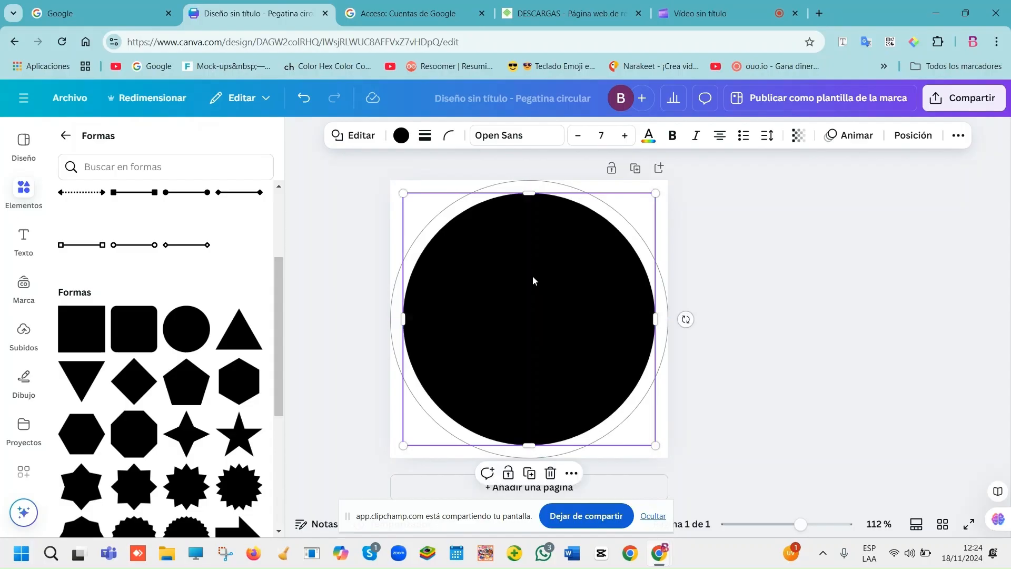
{"action": "left_click", "coordinate": [747, 306]}
Step: Fill the large circle with the default solid yellow
{"action": "left_click", "coordinate": [562, 297]}
{"action": "left_click", "coordinate": [401, 136]}
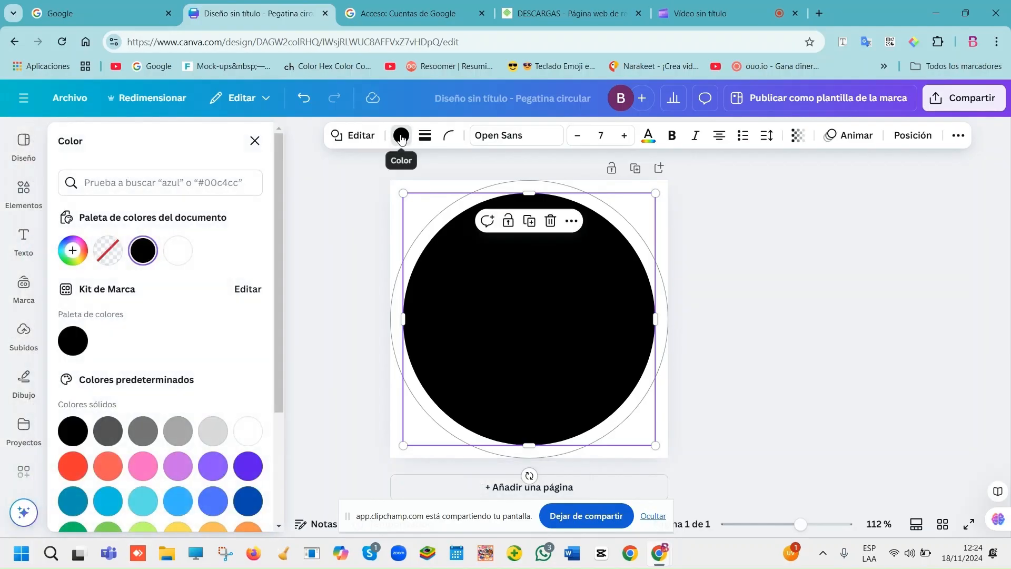
{"action": "left_click_drag", "start_coordinate": [277, 220], "coordinate": [285, 396]}
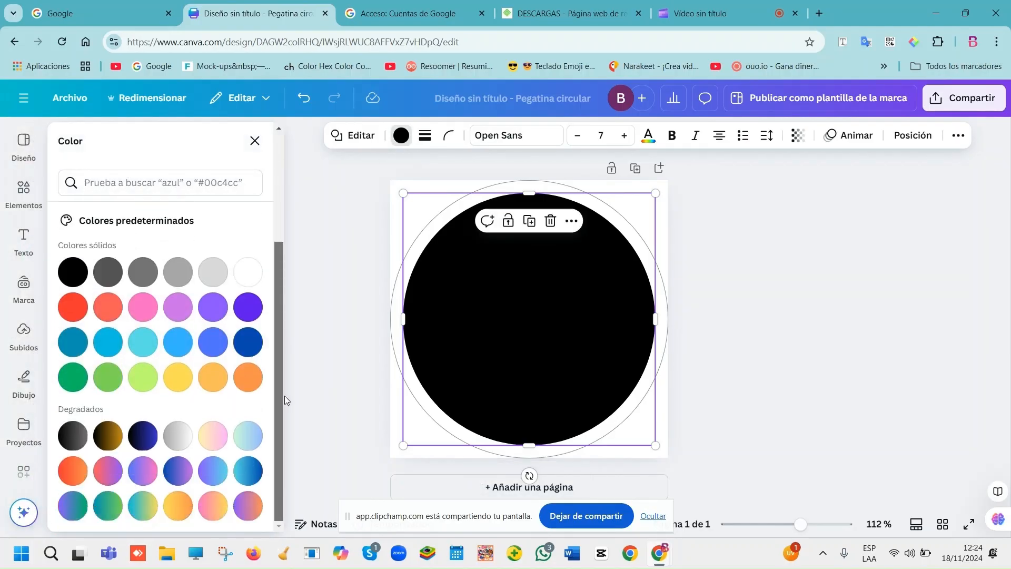
{"action": "left_click", "coordinate": [179, 381]}
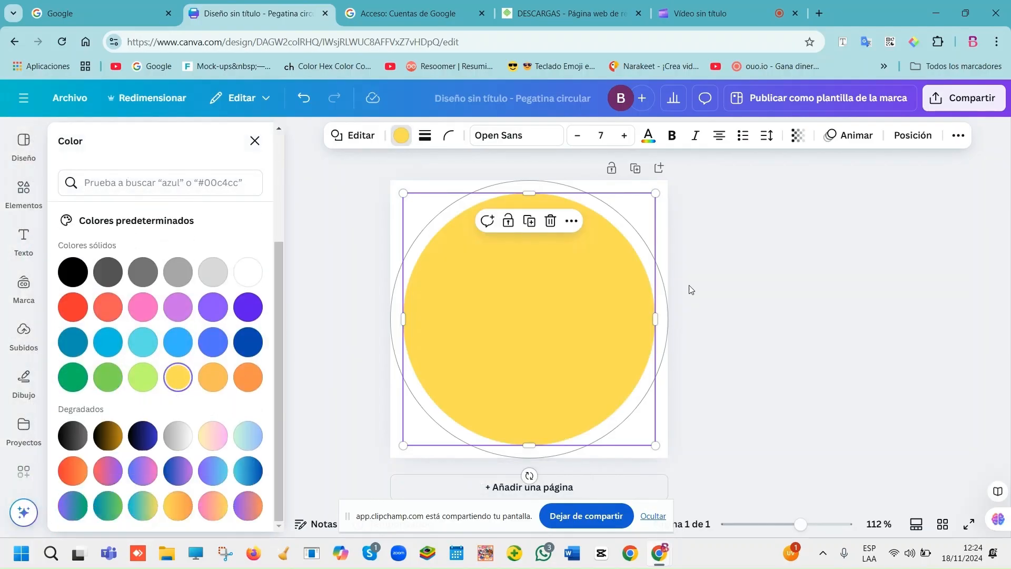
{"action": "left_click", "coordinate": [758, 300]}
{"action": "left_click", "coordinate": [774, 289]}
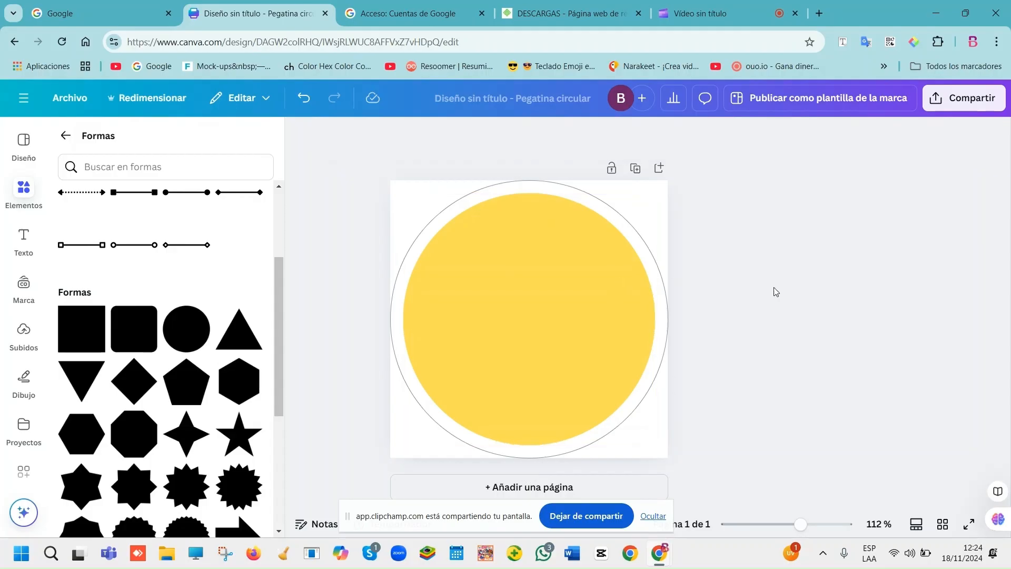
Step: Duplicate the yellow circle, shrink the copy to about three quarters of its size and centre it inside the original
{"action": "double_click", "coordinate": [480, 292]}
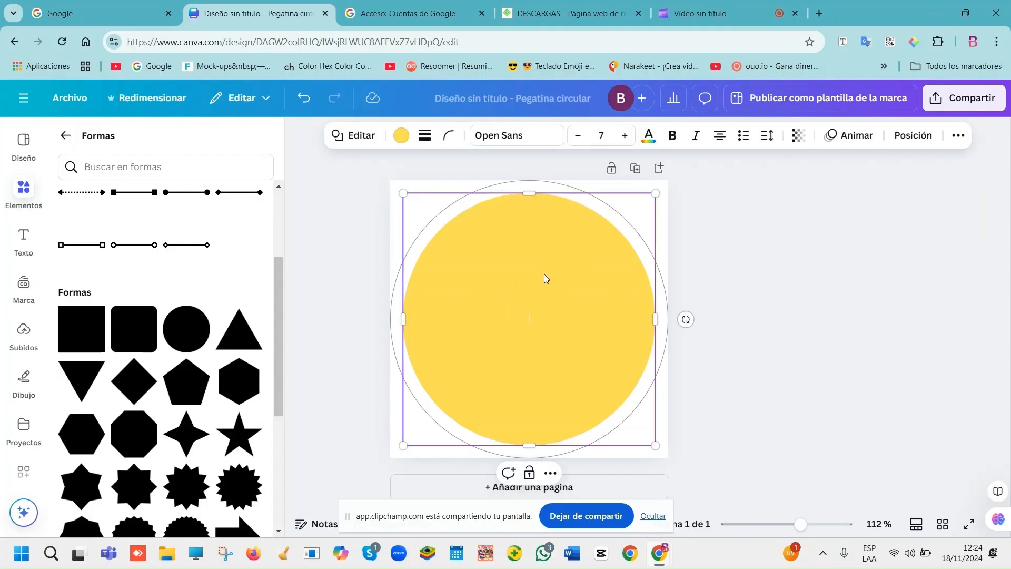
{"action": "left_click_drag", "start_coordinate": [555, 266], "coordinate": [522, 269]}
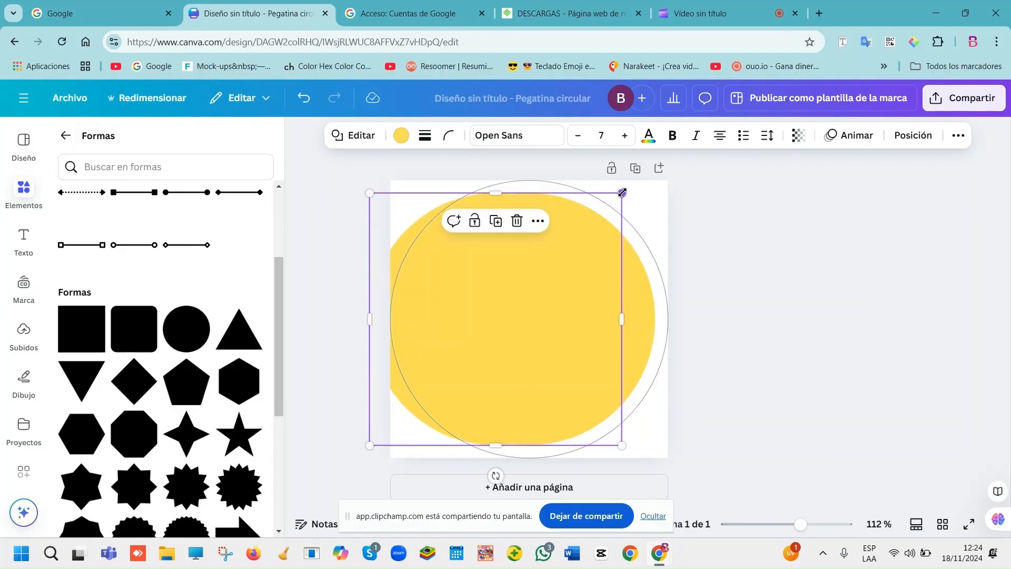
{"action": "left_click_drag", "start_coordinate": [621, 191], "coordinate": [558, 256]}
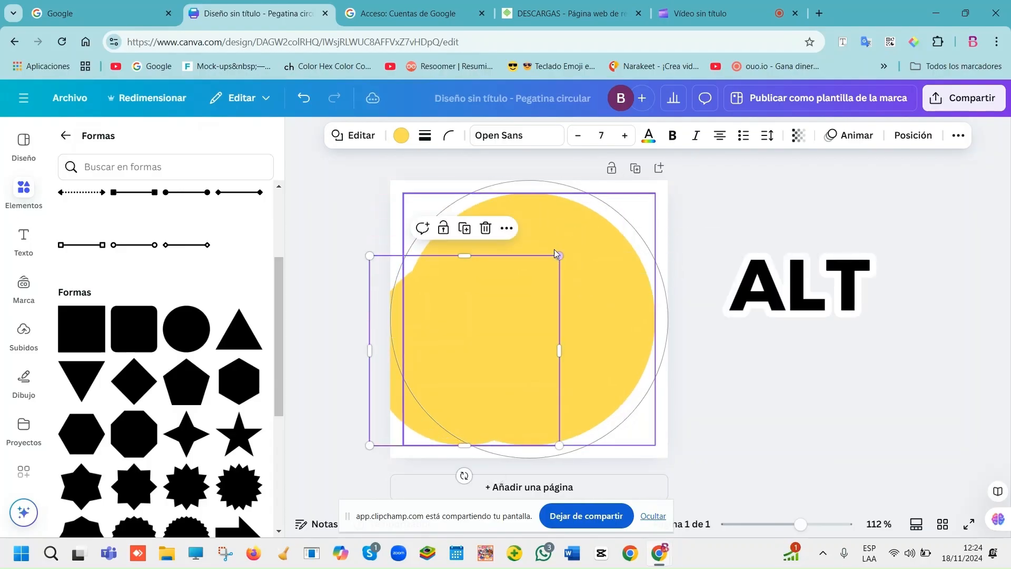
{"action": "left_click_drag", "start_coordinate": [414, 369], "coordinate": [479, 343]}
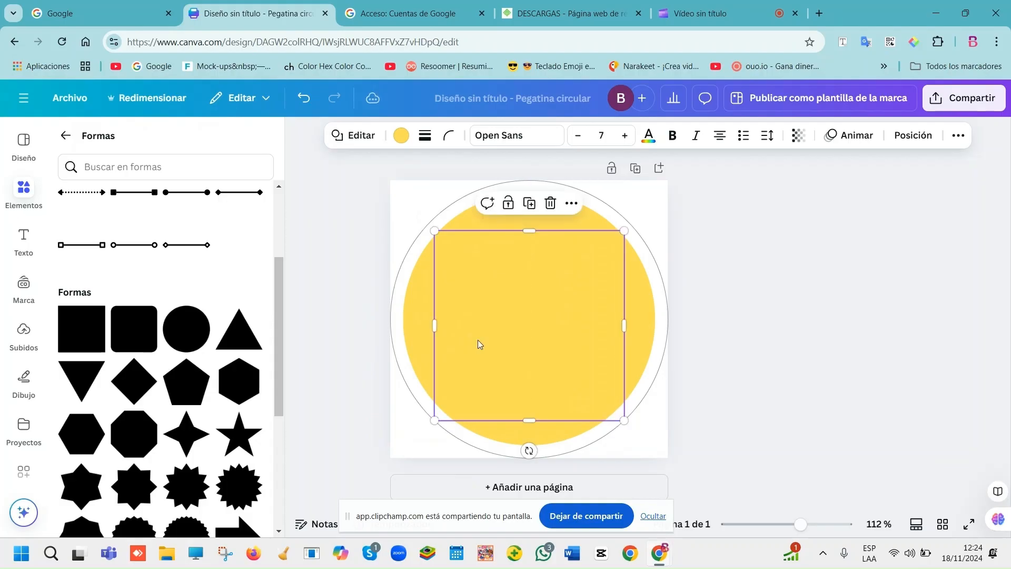
Step: Recolour the smaller inner circle with the custom solid orange #F47E35
{"action": "left_click", "coordinate": [402, 137]}
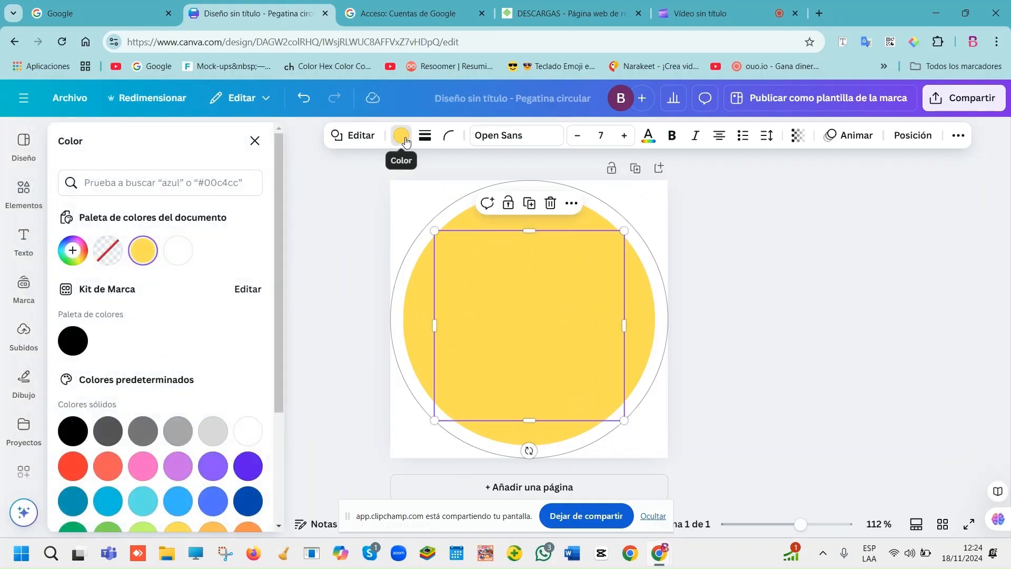
{"action": "left_click_drag", "start_coordinate": [279, 260], "coordinate": [292, 399]}
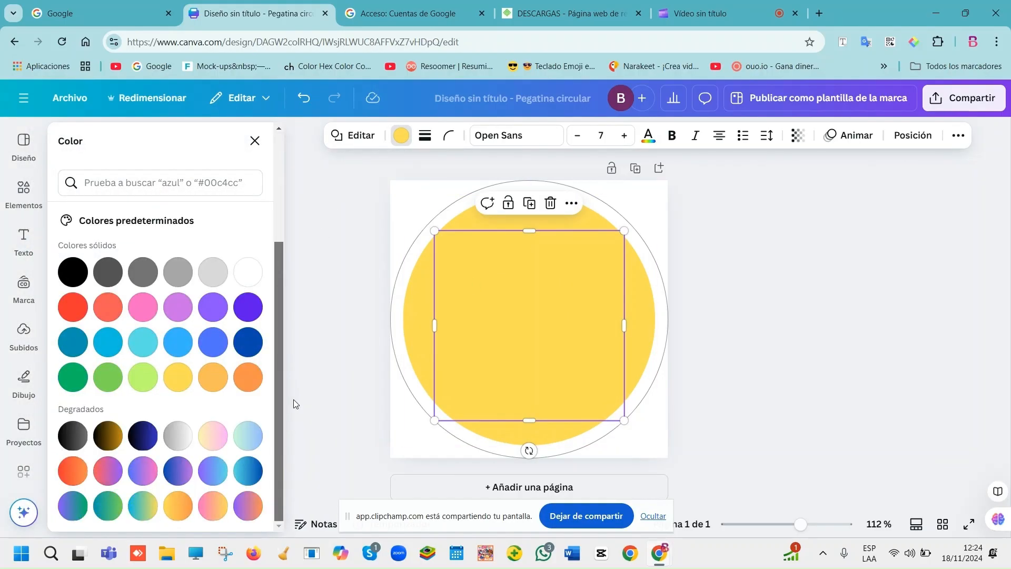
{"action": "left_click", "coordinate": [250, 379]}
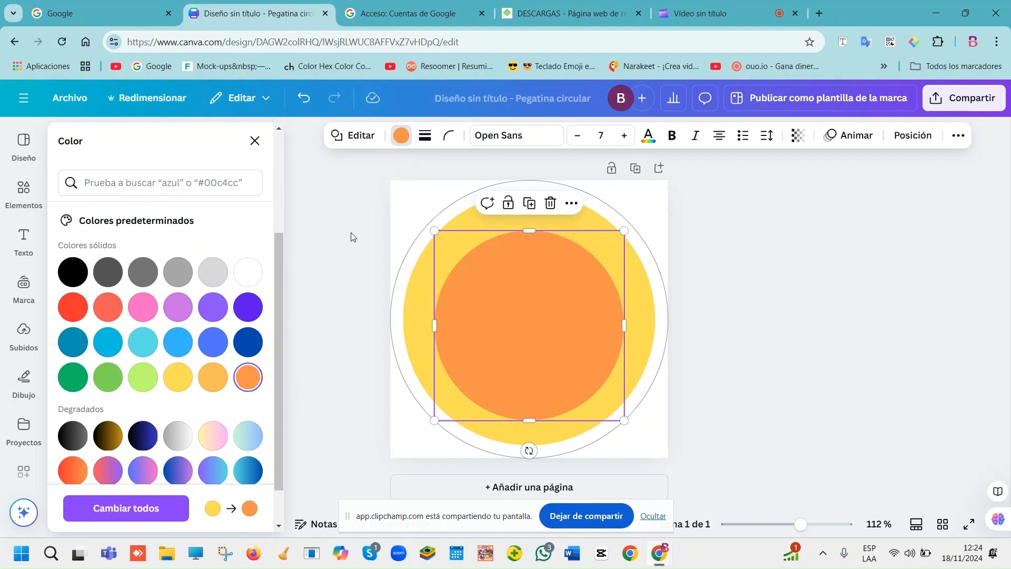
{"action": "left_click_drag", "start_coordinate": [279, 280], "coordinate": [281, 206]}
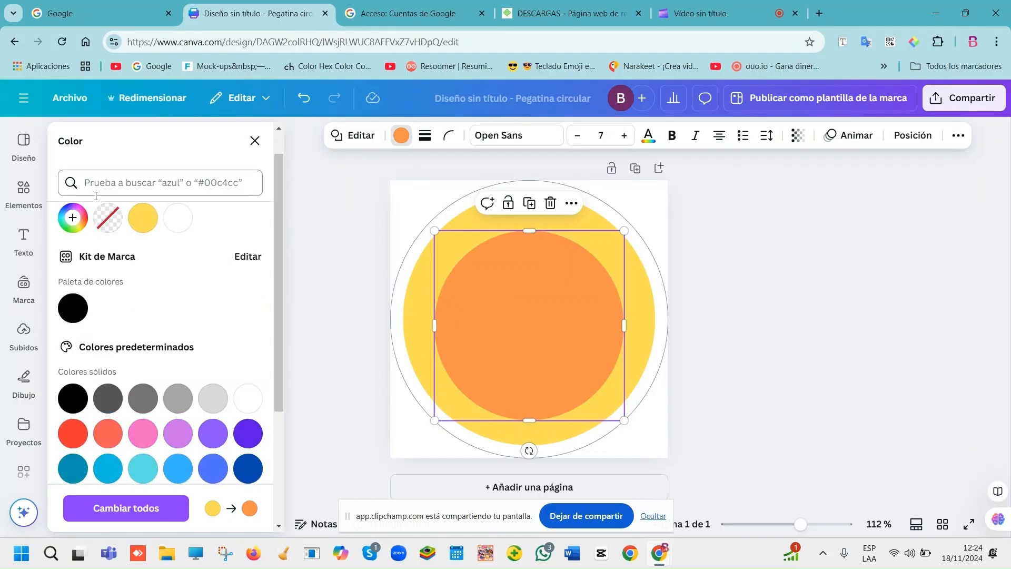
{"action": "left_click", "coordinate": [78, 220]}
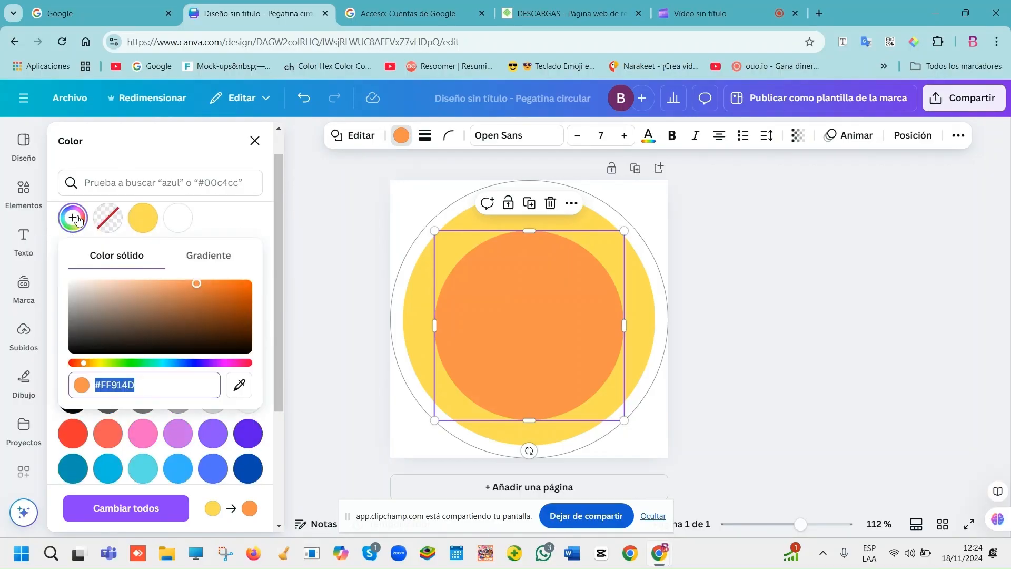
{"action": "left_click_drag", "start_coordinate": [195, 286], "coordinate": [212, 283]}
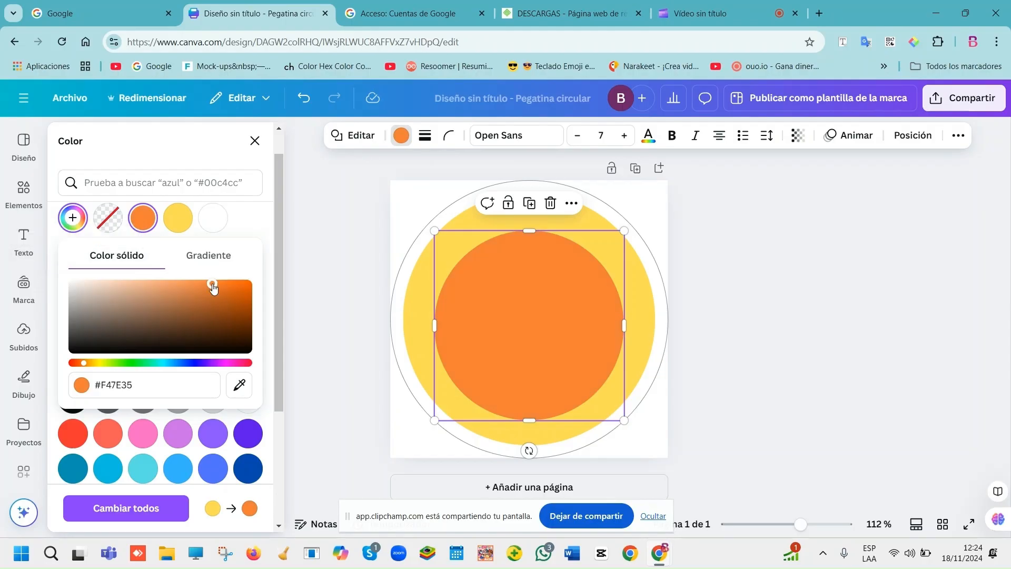
{"action": "left_click", "coordinate": [317, 280]}
Step: Enlarge the orange circle to leave a narrower yellow ring around it and recentre it on the sticker
{"action": "left_click", "coordinate": [550, 327]}
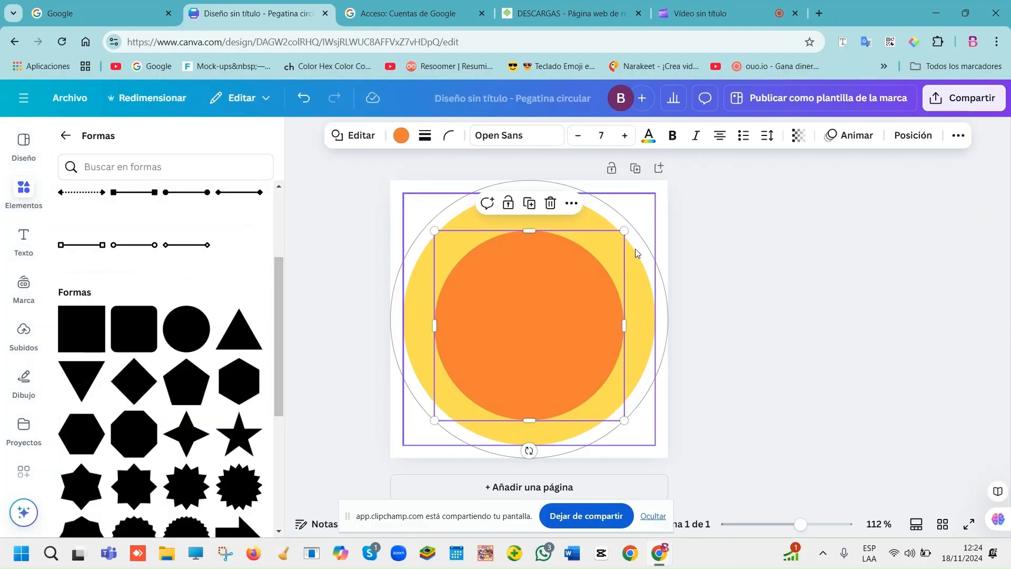
{"action": "left_click_drag", "start_coordinate": [624, 234], "coordinate": [636, 215]}
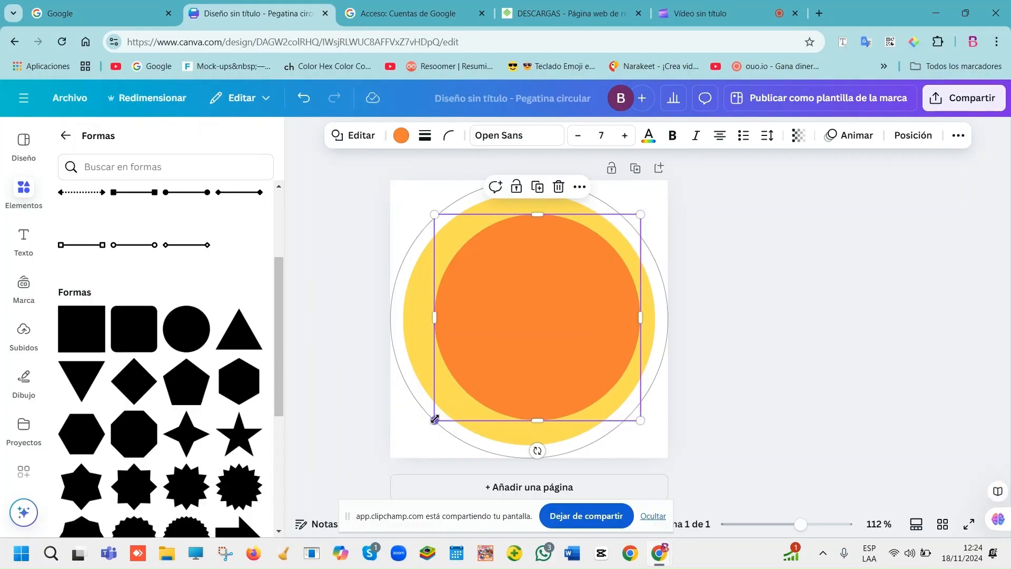
{"action": "left_click_drag", "start_coordinate": [434, 420], "coordinate": [425, 430]}
{"action": "left_click_drag", "start_coordinate": [579, 305], "coordinate": [576, 294]}
Step: Search the graphic elements for "MIEL" and insert the yellow outlined honeycomb pattern that slants across its frame
{"action": "left_click", "coordinate": [29, 199]}
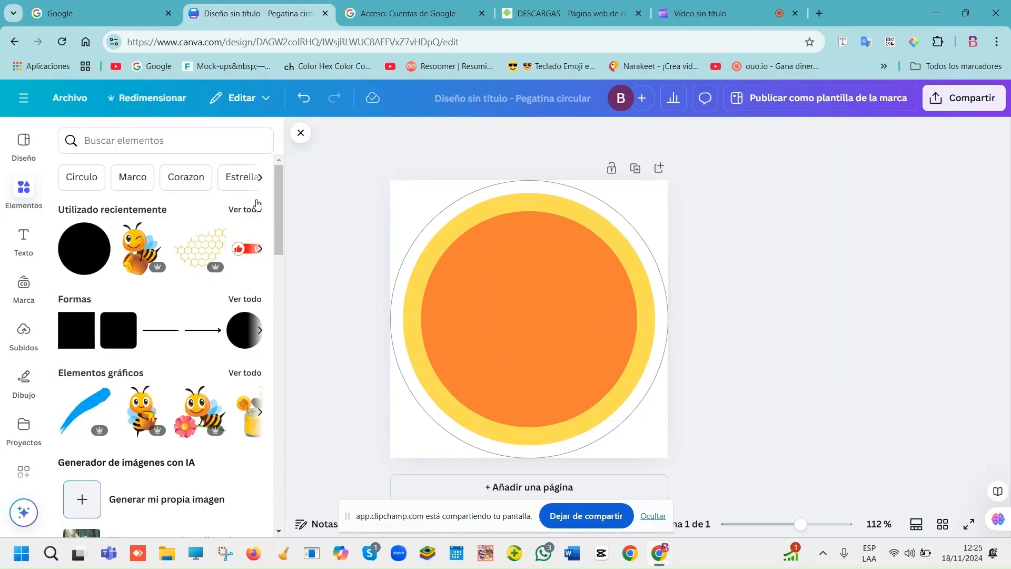
{"action": "left_click", "coordinate": [143, 133]}
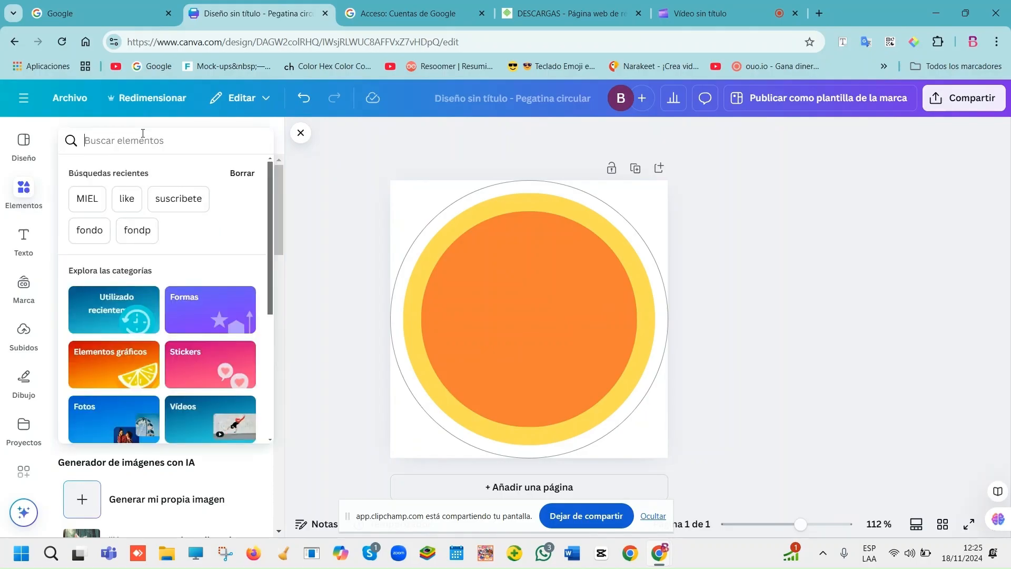
{"action": "type", "text": "miel"}
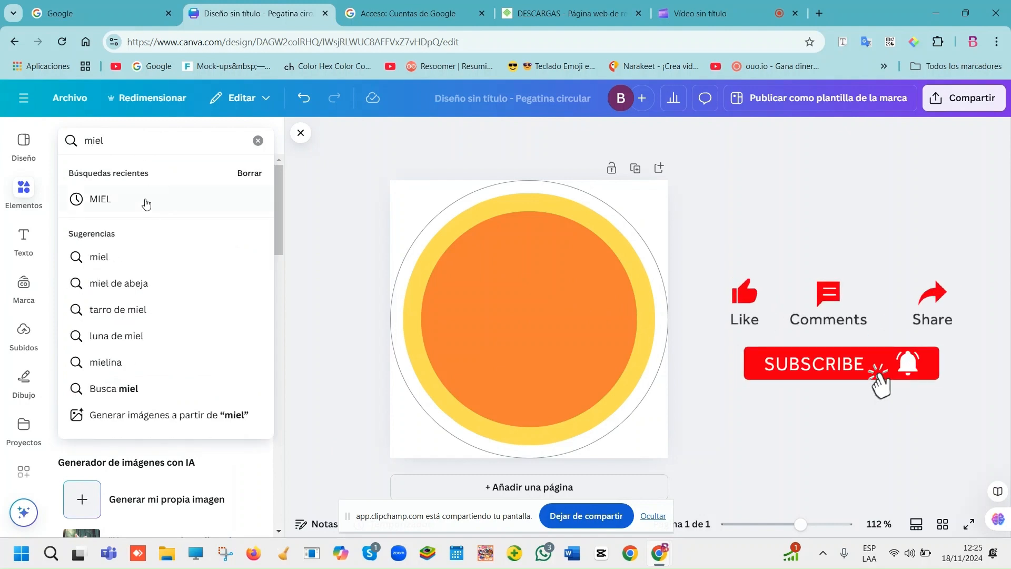
{"action": "left_click", "coordinate": [145, 203]}
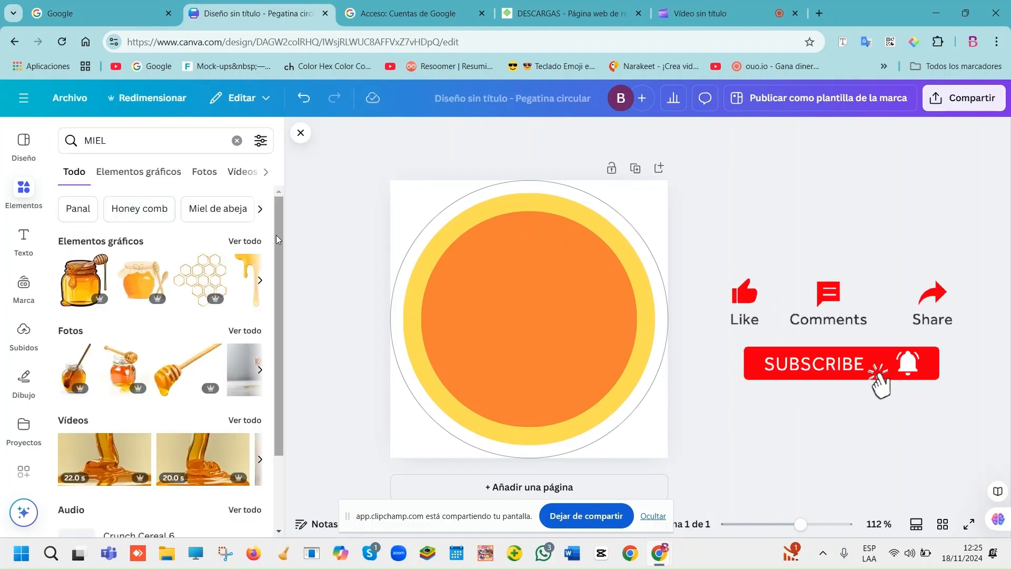
{"action": "mouse_move", "coordinate": [279, 240]}
{"action": "left_mouse_down"}
{"action": "mouse_move", "coordinate": [290, 325]}
{"action": "mouse_move", "coordinate": [289, 223]}
{"action": "left_mouse_up"}
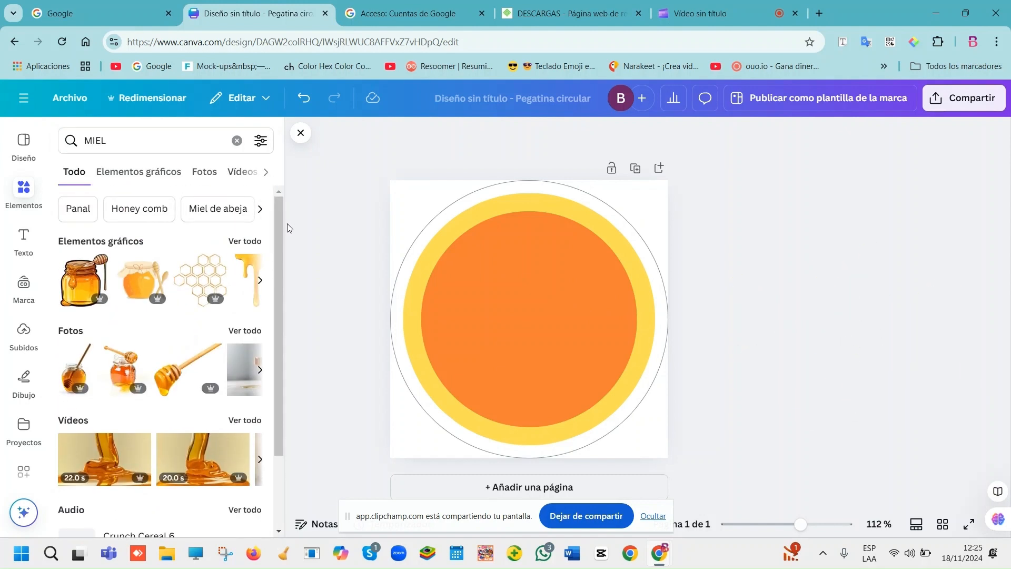
{"action": "left_click", "coordinate": [139, 172]}
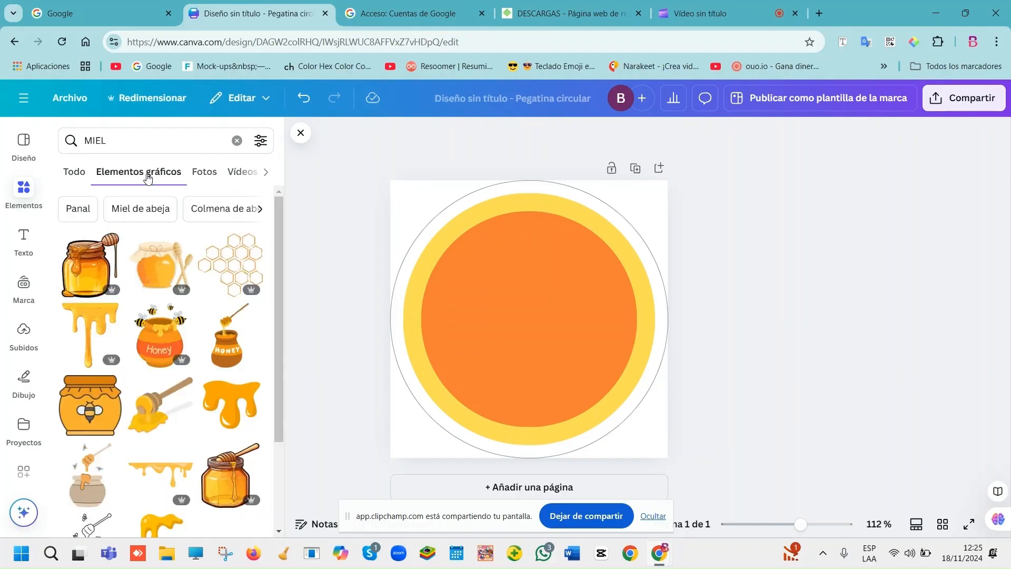
{"action": "scroll", "coordinate": [103, 350], "scroll_direction": "down", "scroll_amount": 5}
{"action": "left_click", "coordinate": [103, 351]}
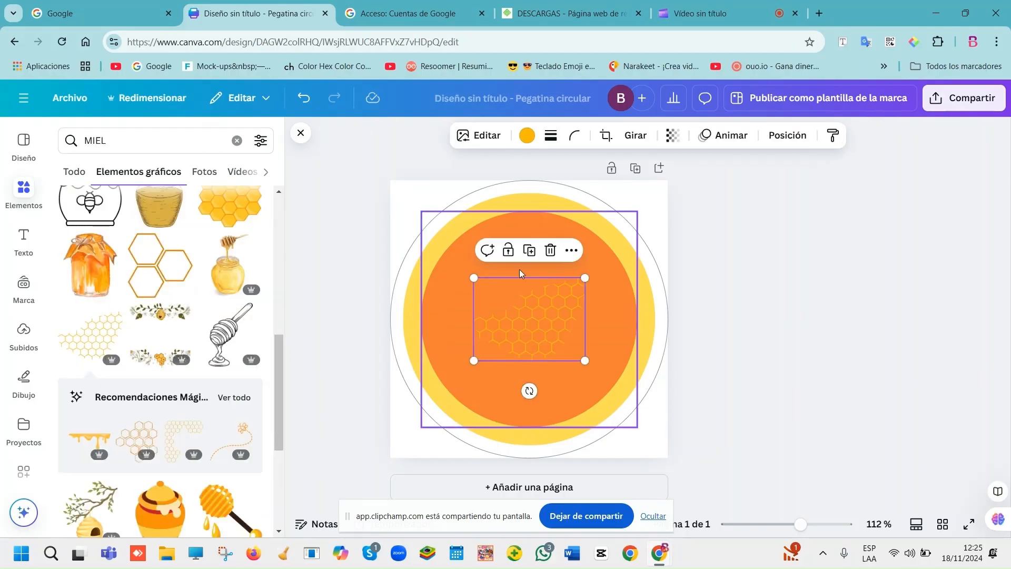
Step: Enlarge the honeycomb graphic to span most of the orange circle's width and place it over the circle's lower part
{"action": "left_click_drag", "start_coordinate": [586, 278], "coordinate": [637, 238]}
{"action": "left_click_drag", "start_coordinate": [561, 295], "coordinate": [542, 340]}
{"action": "left_click_drag", "start_coordinate": [454, 284], "coordinate": [438, 273]}
{"action": "left_click_drag", "start_coordinate": [591, 337], "coordinate": [599, 348]}
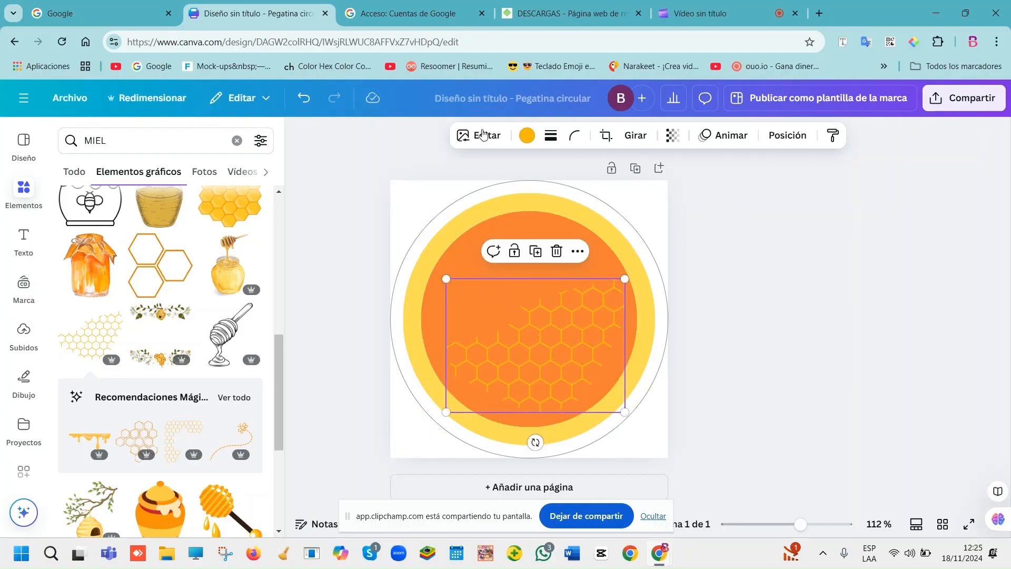
Step: Recolour the honeycomb graphic with the document's yellow #ffde59
{"action": "left_click", "coordinate": [527, 135]}
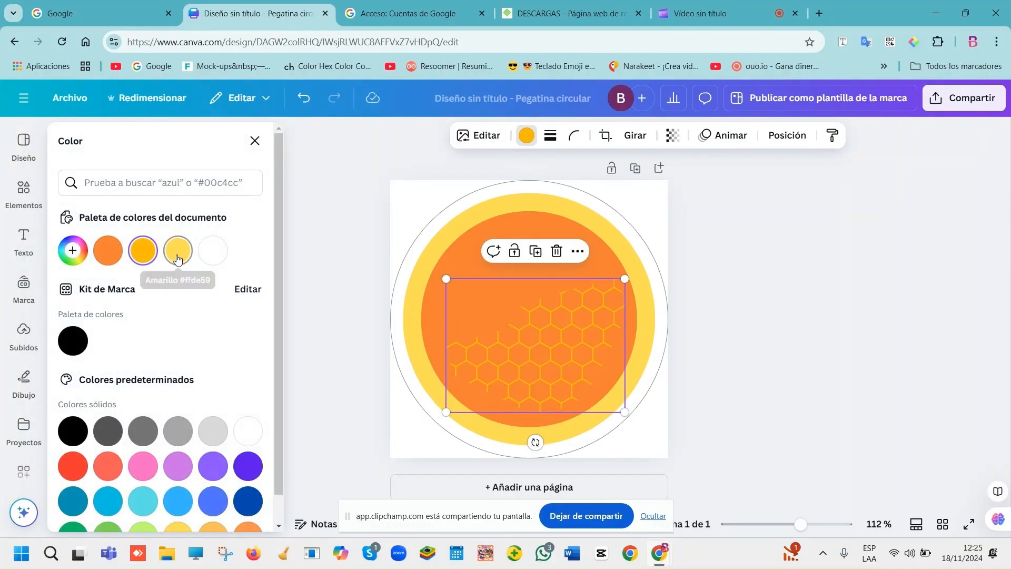
{"action": "left_click", "coordinate": [177, 258]}
{"action": "key", "text": "Escape"}
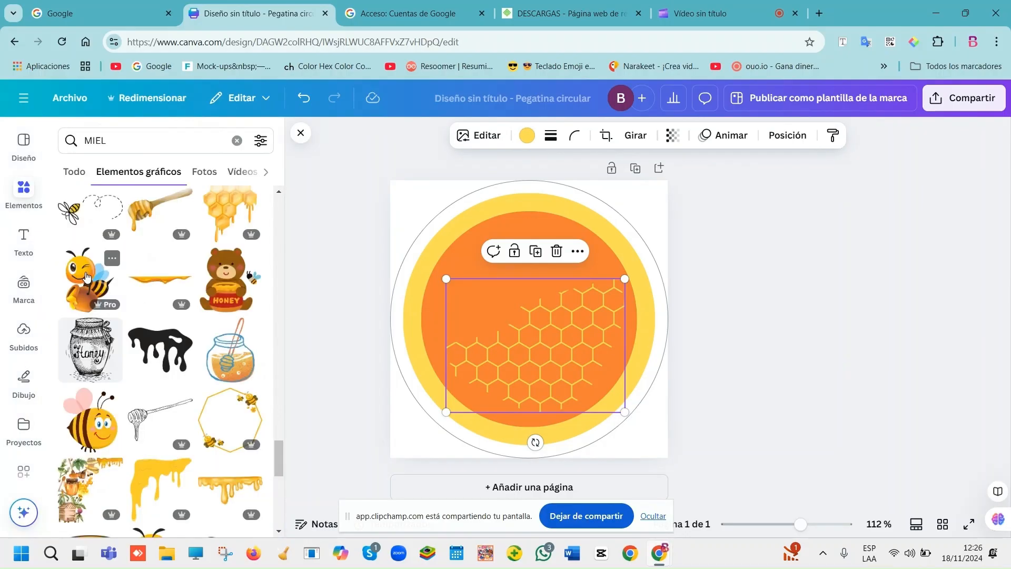
Step: Insert the winking bee holding a honey pot, shrink it and place it over the orange circle's left side
{"action": "left_click", "coordinate": [87, 276]}
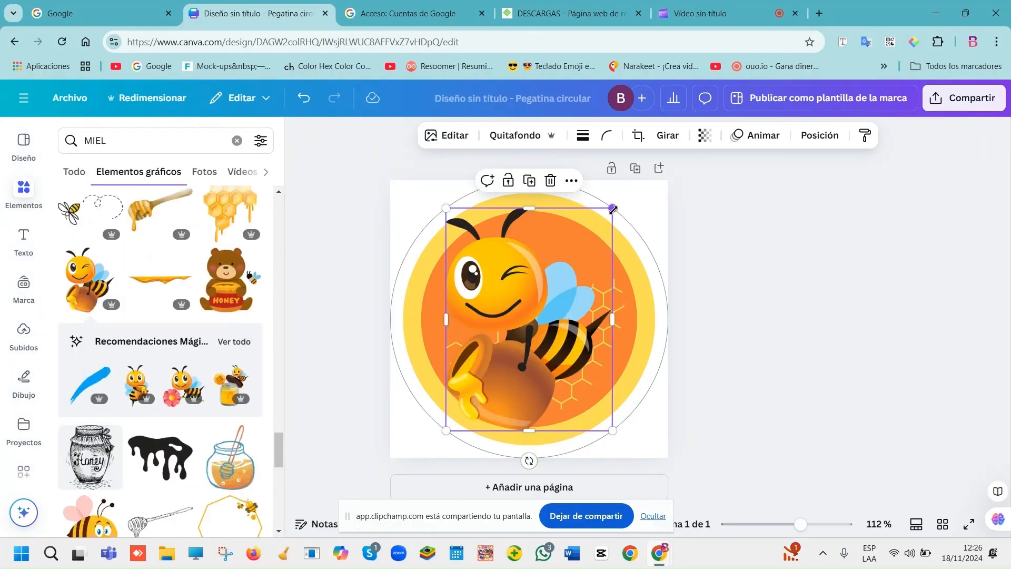
{"action": "left_click_drag", "start_coordinate": [609, 208], "coordinate": [531, 311]}
{"action": "left_click_drag", "start_coordinate": [500, 370], "coordinate": [496, 310]}
{"action": "left_click", "coordinate": [772, 327]}
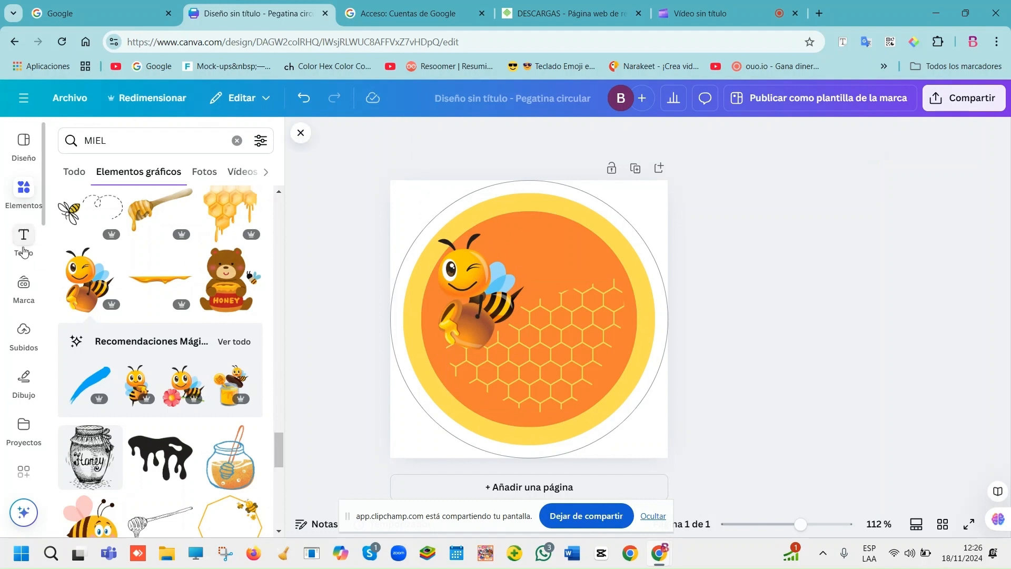
Step: Add the recently used "Sticker" text design to the label and replace its wording with "Rica"
{"action": "left_click", "coordinate": [22, 243]}
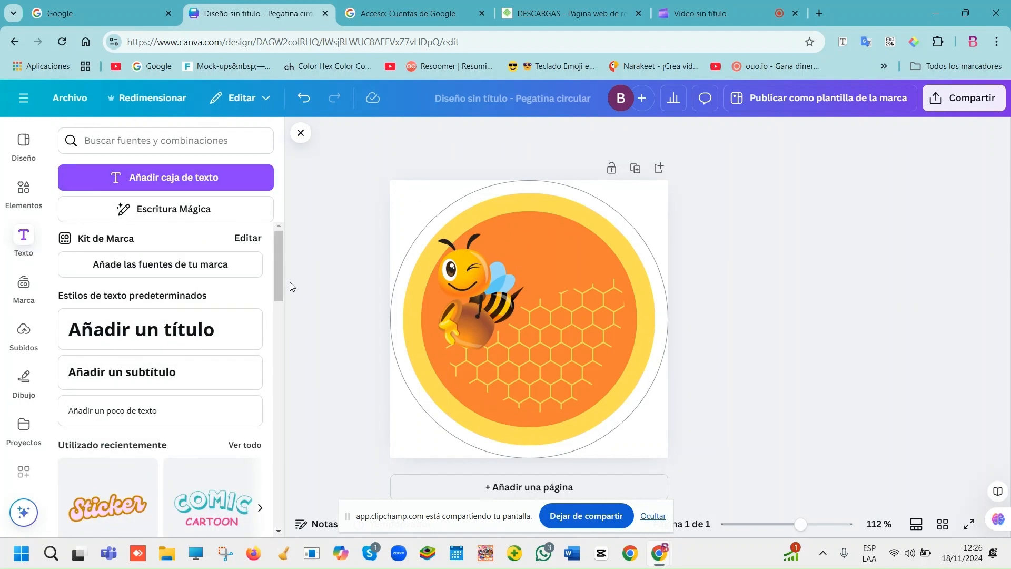
{"action": "left_click_drag", "start_coordinate": [279, 277], "coordinate": [283, 318]}
{"action": "left_click", "coordinate": [100, 350]}
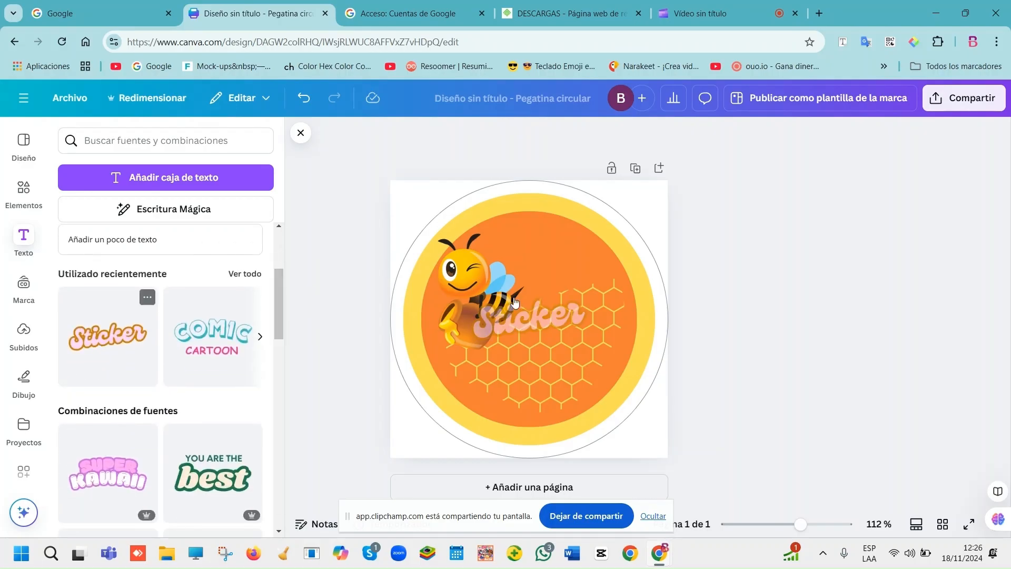
{"action": "double_click", "coordinate": [561, 316]}
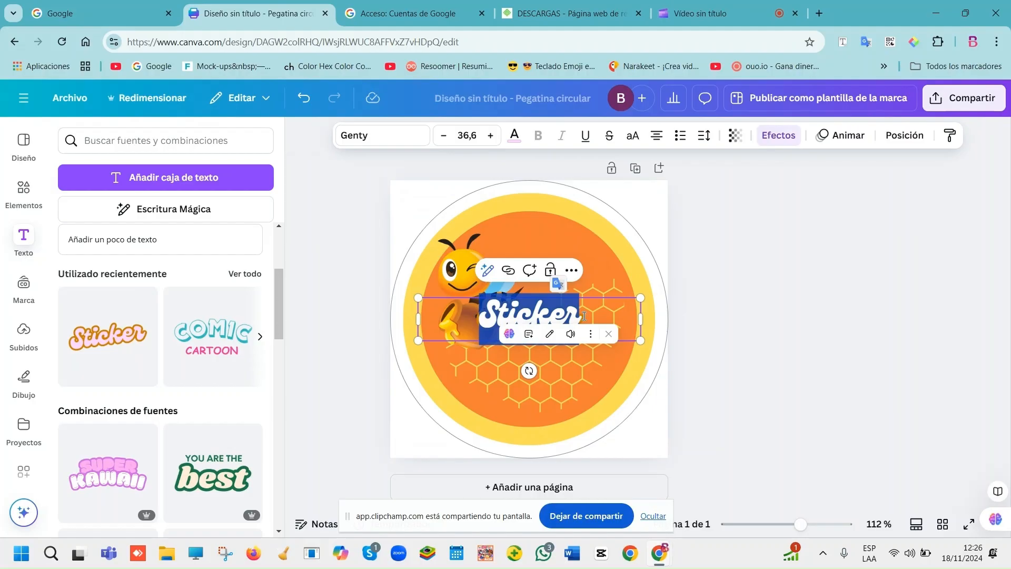
{"action": "type", "text": "R"}
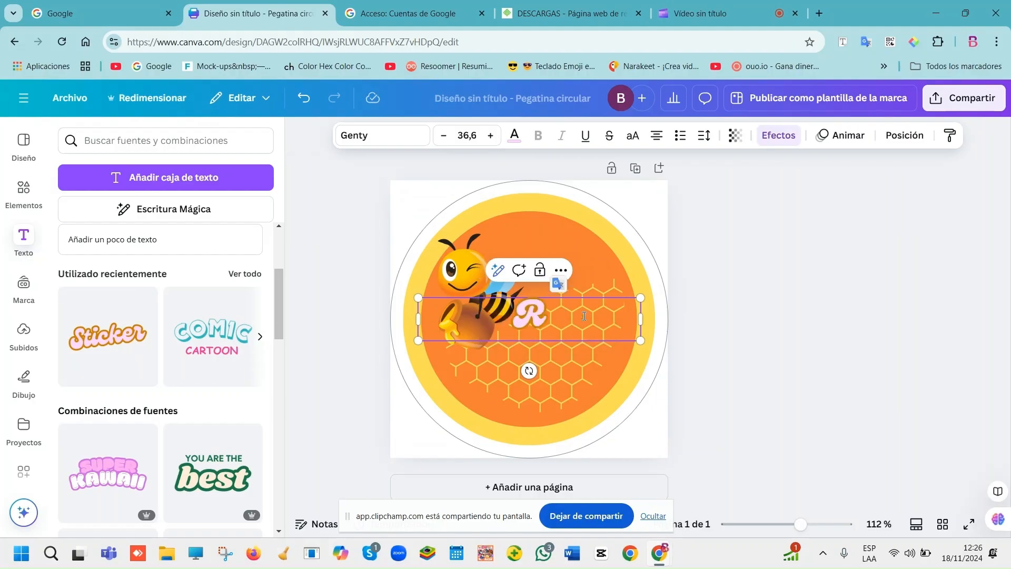
{"action": "type", "text": "ica"}
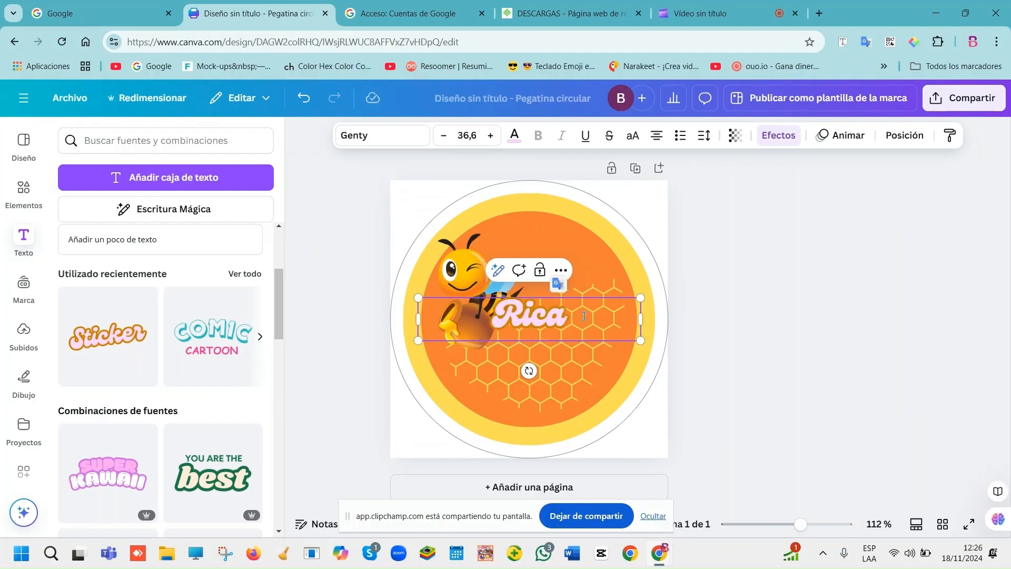
{"action": "left_click", "coordinate": [749, 304]}
Step: Enlarge the "Rica" text to size 49,6 and position it just right of the bee
{"action": "left_click_drag", "start_coordinate": [501, 336], "coordinate": [524, 308]}
{"action": "left_click_drag", "start_coordinate": [660, 270], "coordinate": [743, 233]}
{"action": "left_click_drag", "start_coordinate": [604, 273], "coordinate": [583, 310]}
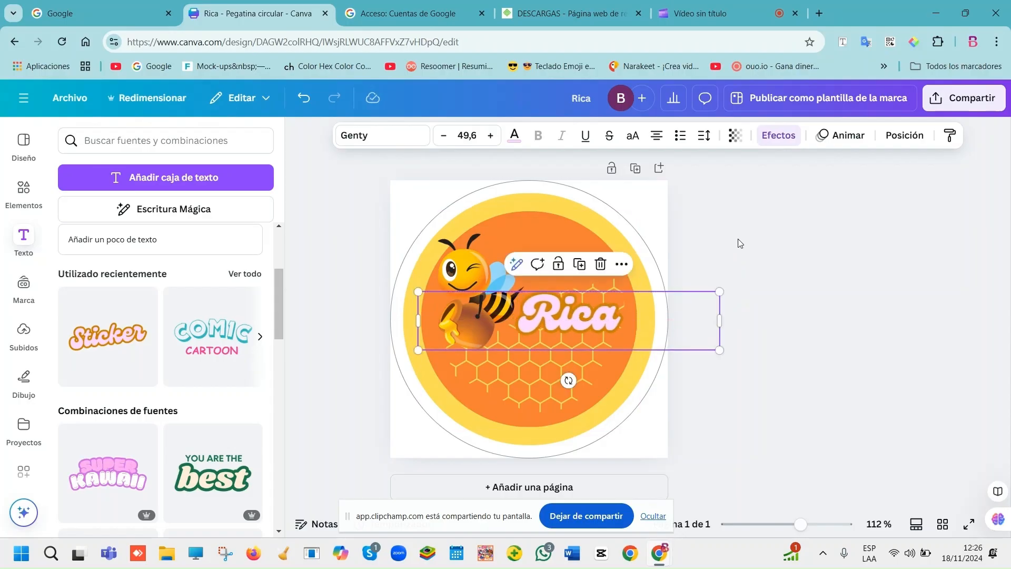
{"action": "left_click", "coordinate": [738, 240]}
Step: Recolour the "Rica" lettering yellow #ffde59 and change its outline effect to white
{"action": "left_click", "coordinate": [560, 320]}
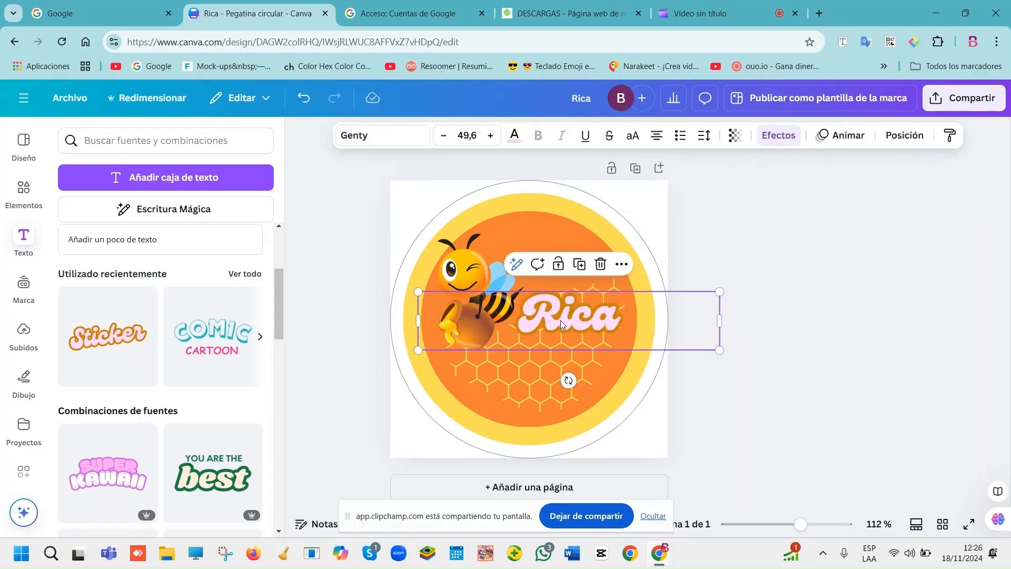
{"action": "left_click", "coordinate": [515, 138]}
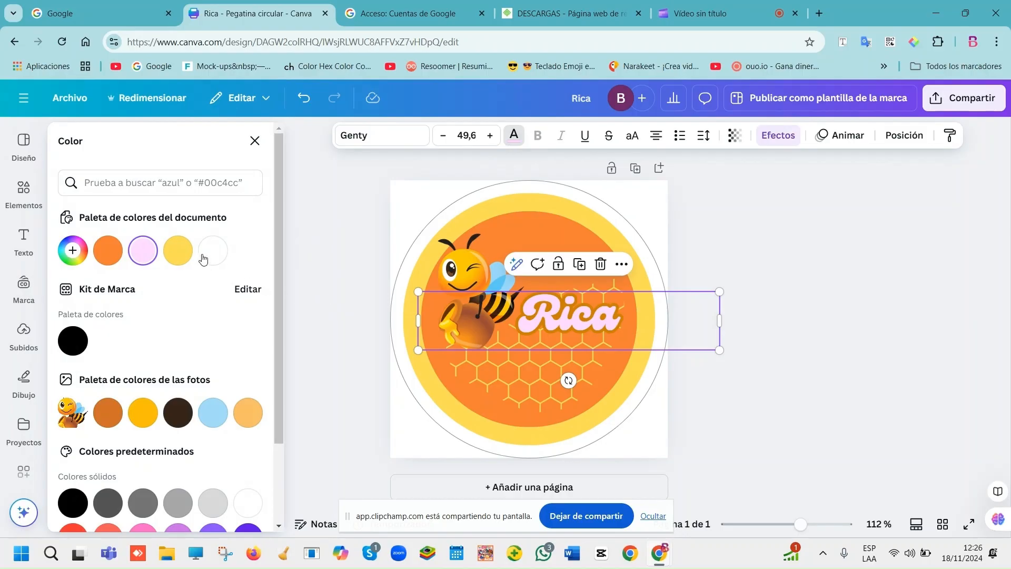
{"action": "left_click", "coordinate": [186, 256]}
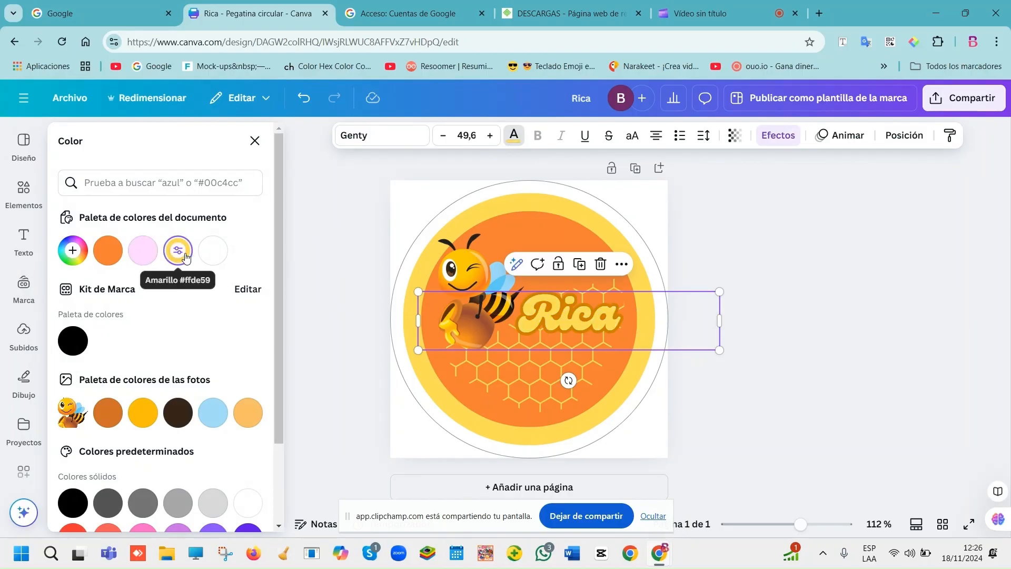
{"action": "left_click", "coordinate": [776, 135]}
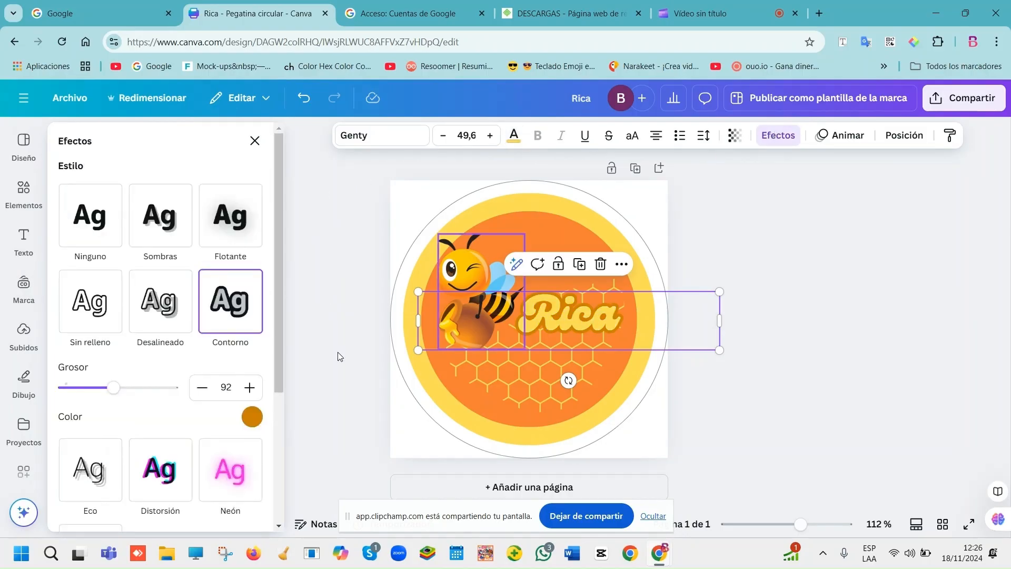
{"action": "left_click", "coordinate": [251, 419]}
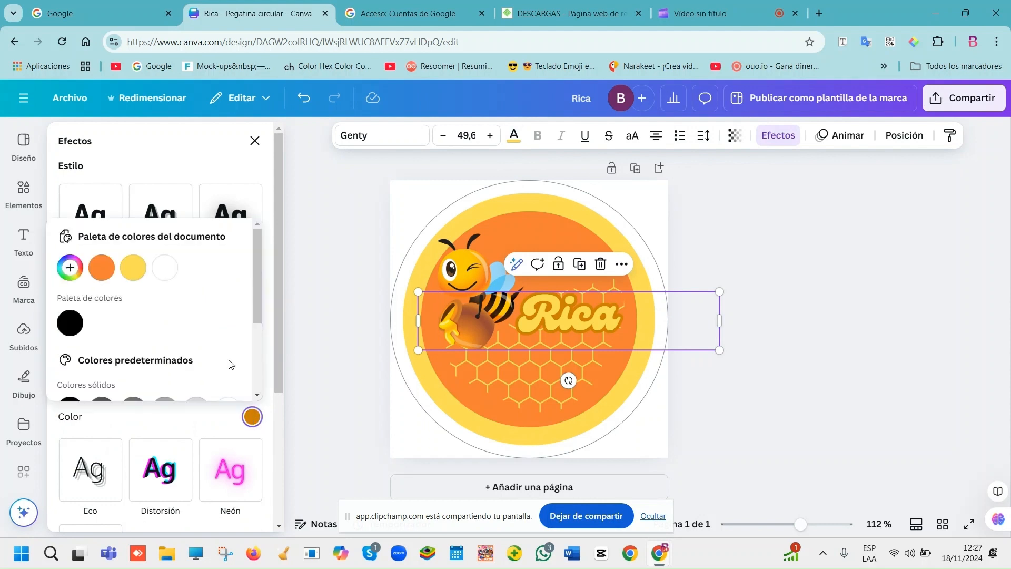
{"action": "left_click", "coordinate": [165, 269]}
Step: Duplicate the "Rica" text directly below itself, change the copy's wording to "Miel" and align the two words
{"action": "left_click", "coordinate": [569, 314]}
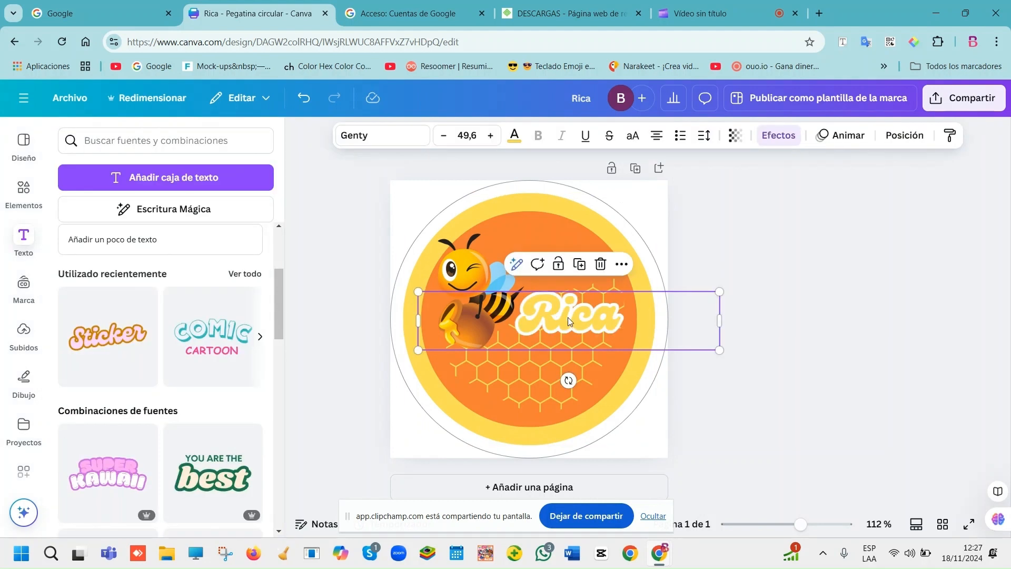
{"action": "left_click_drag", "start_coordinate": [569, 318], "coordinate": [573, 361]}
{"action": "double_click", "coordinate": [573, 361]}
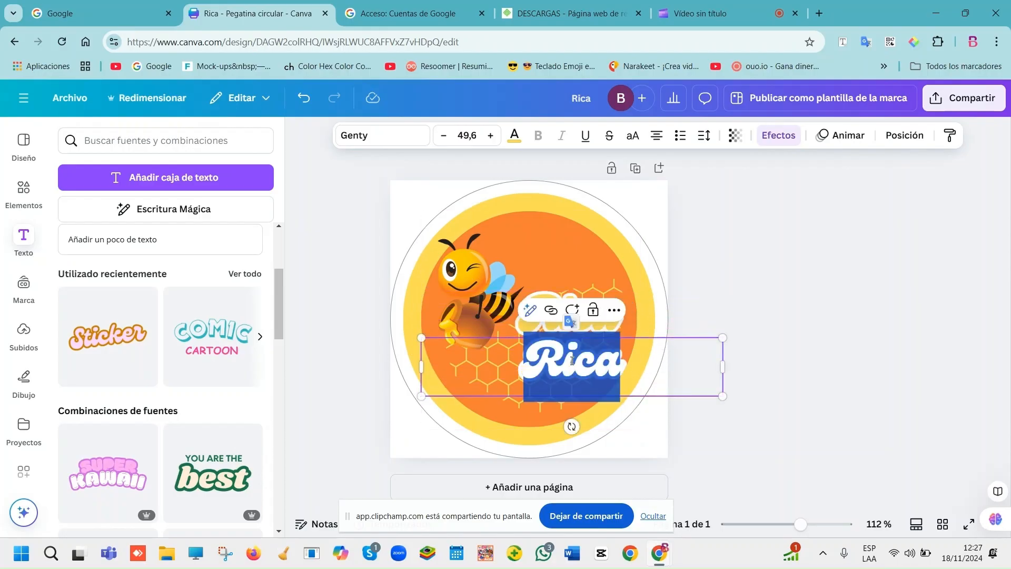
{"action": "type", "text": "Miel"}
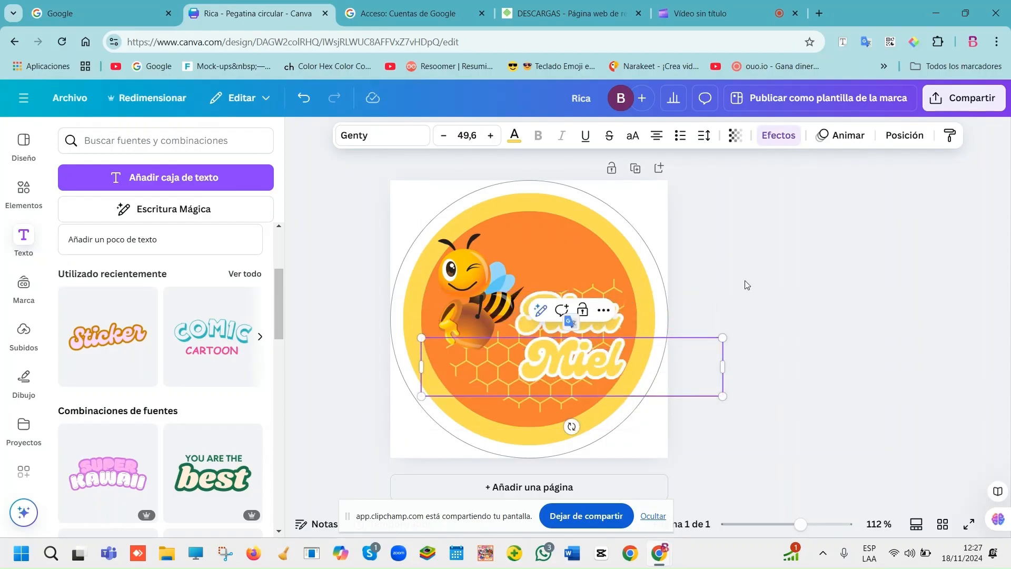
{"action": "left_click", "coordinate": [748, 285]}
{"action": "left_click_drag", "start_coordinate": [562, 373], "coordinate": [558, 371]}
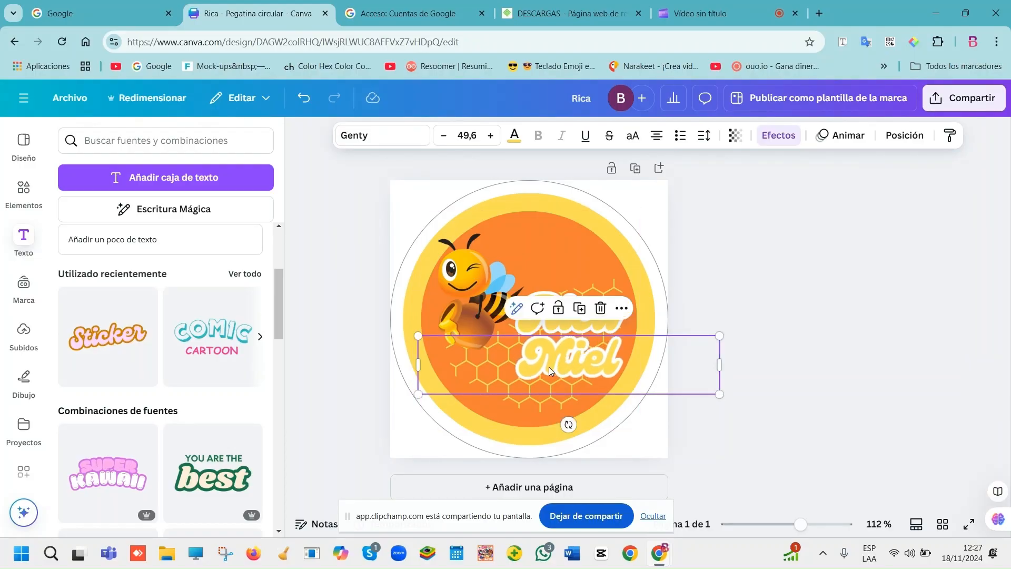
Step: Recolour the "Miel" lettering with the document's orange
{"action": "left_click", "coordinate": [514, 135]}
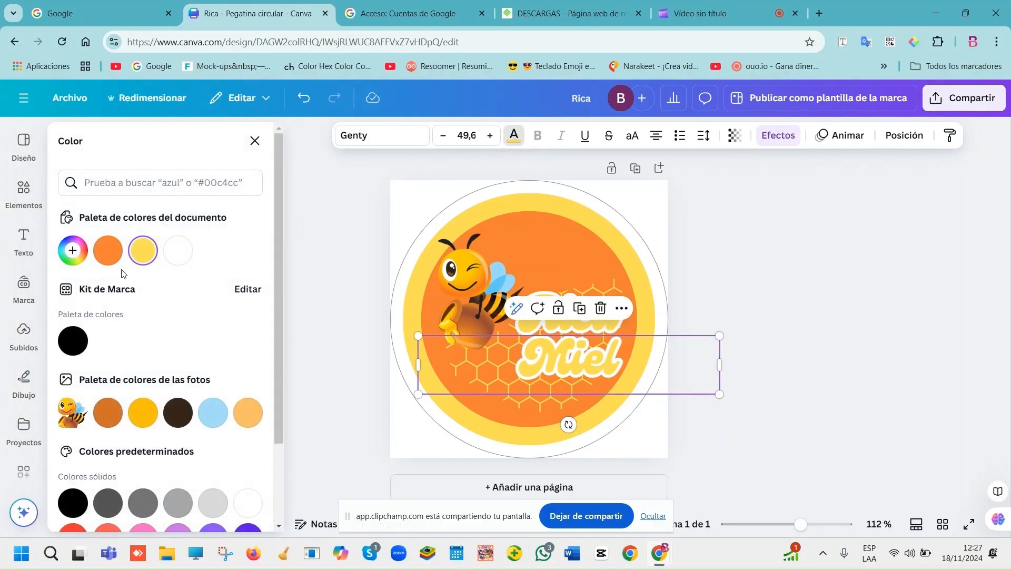
{"action": "left_click", "coordinate": [108, 251]}
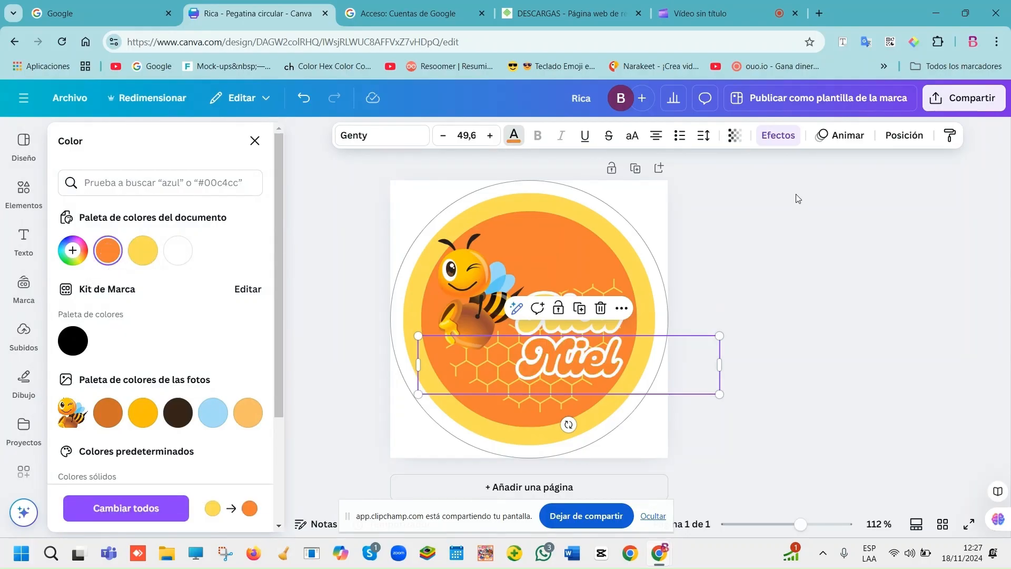
{"action": "left_click", "coordinate": [798, 198]}
{"action": "left_click", "coordinate": [573, 373]}
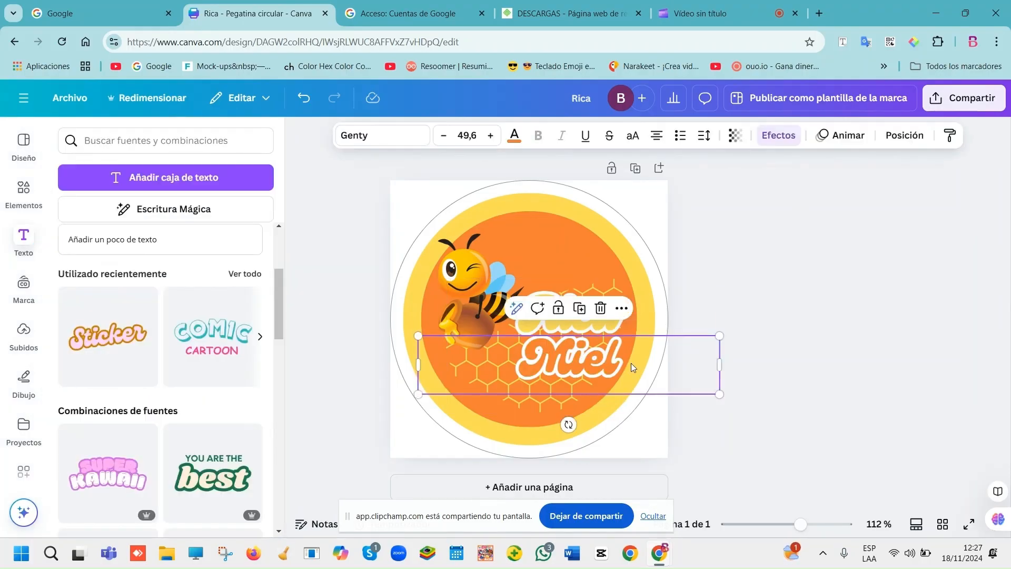
{"action": "left_click", "coordinate": [774, 330]}
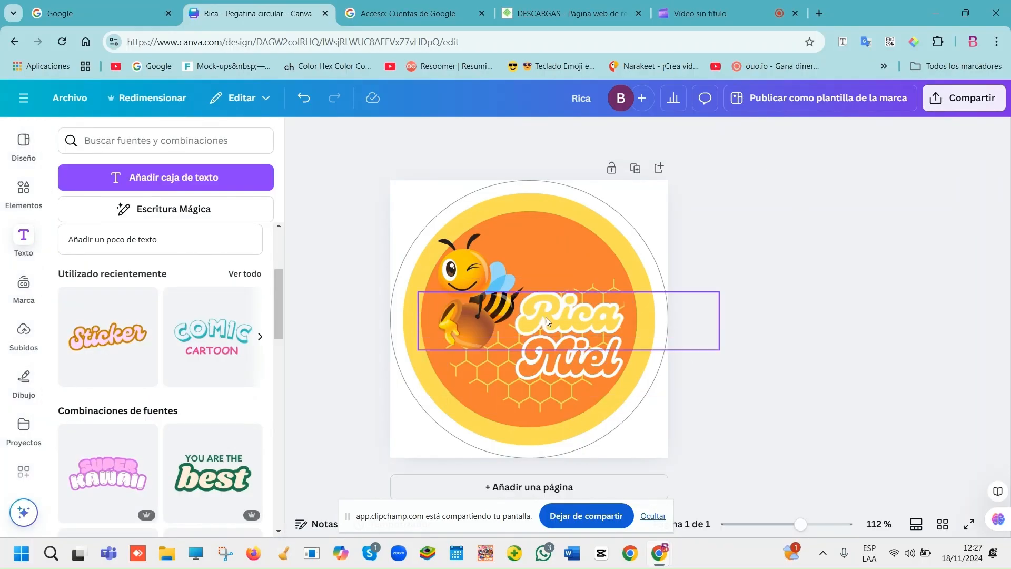
Step: Shrink "Rica" and "Miel" together to size 46 and shift the pair slightly up beside the bee
{"action": "left_click", "coordinate": [551, 342]}
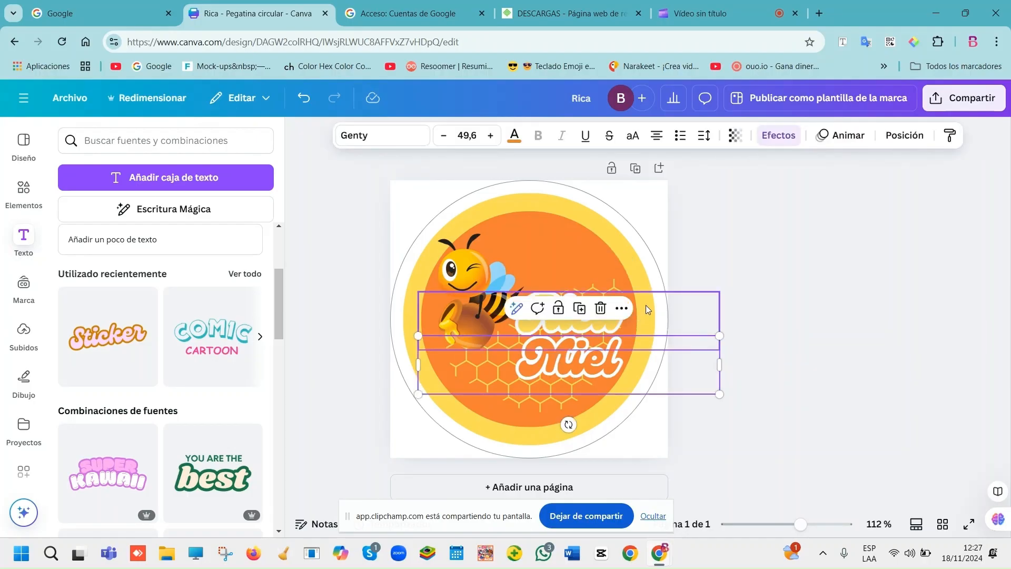
{"action": "left_click", "coordinate": [616, 362], "text": "shift"}
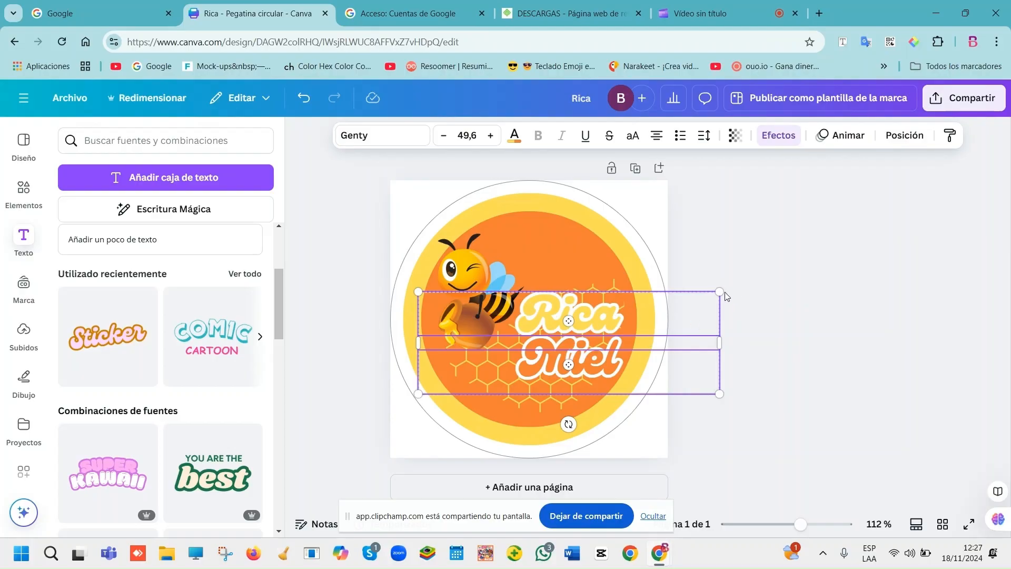
{"action": "mouse_move", "coordinate": [720, 291]}
{"action": "left_mouse_down"}
{"action": "mouse_move", "coordinate": [682, 295]}
{"action": "mouse_move", "coordinate": [700, 295]}
{"action": "left_mouse_up"}
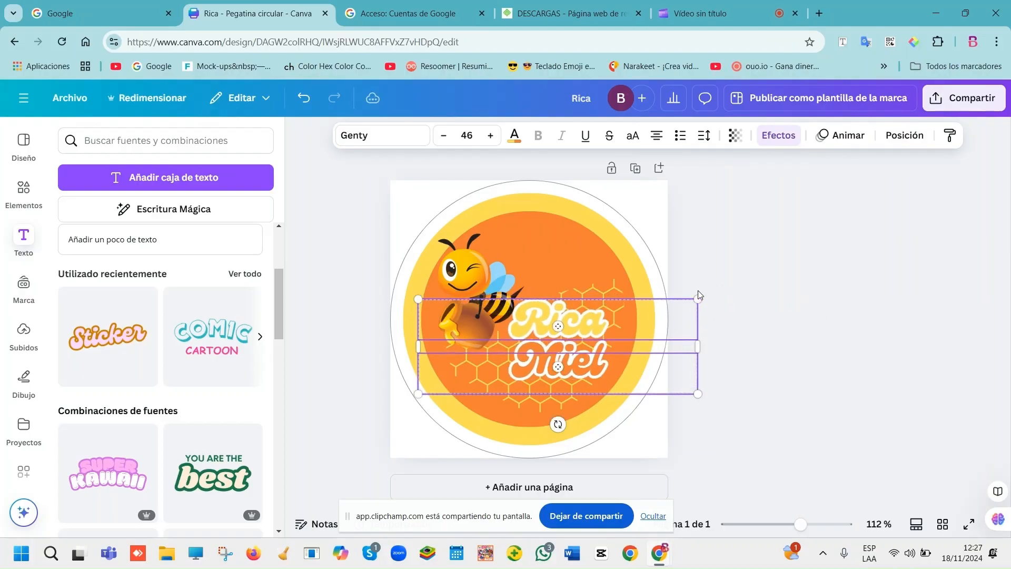
{"action": "left_click_drag", "start_coordinate": [568, 326], "coordinate": [577, 314]}
{"action": "left_click", "coordinate": [761, 260]}
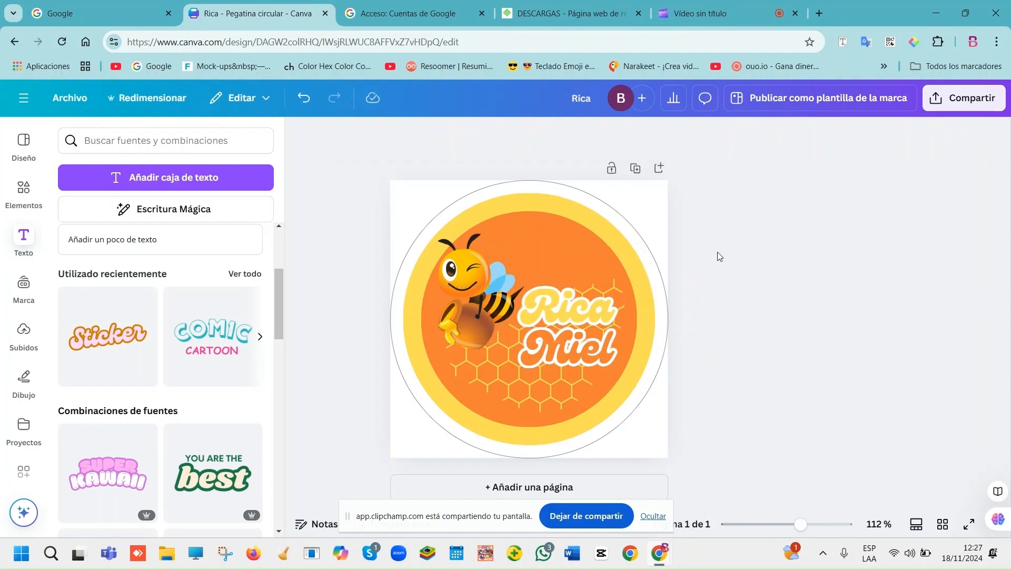
Step: Add a plain text box over the bee, enlarge it to size 16,3 and set its font to DM Serif Display
{"action": "left_click", "coordinate": [24, 243]}
{"action": "left_click", "coordinate": [160, 194]}
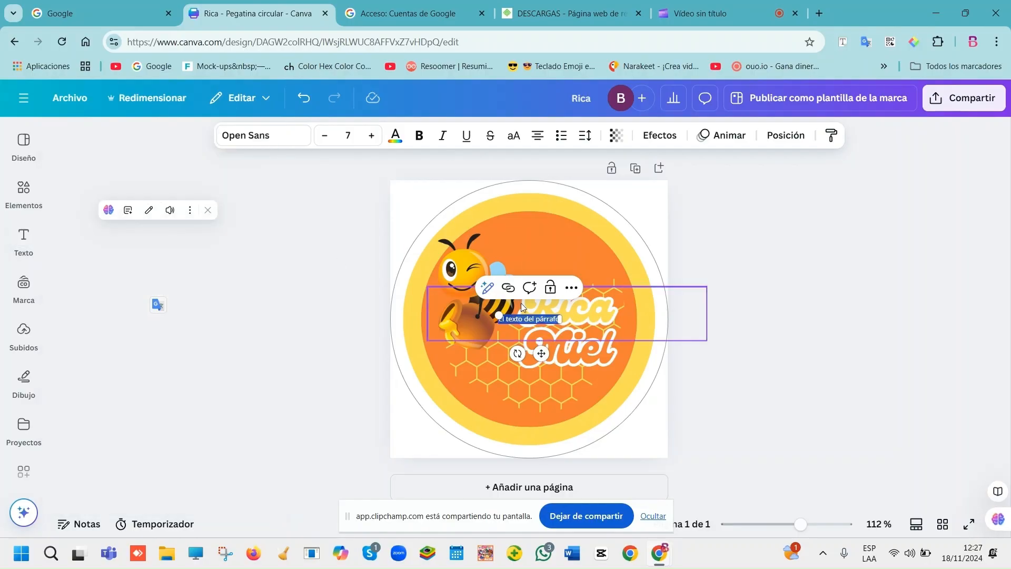
{"action": "left_click_drag", "start_coordinate": [496, 315], "coordinate": [418, 304]}
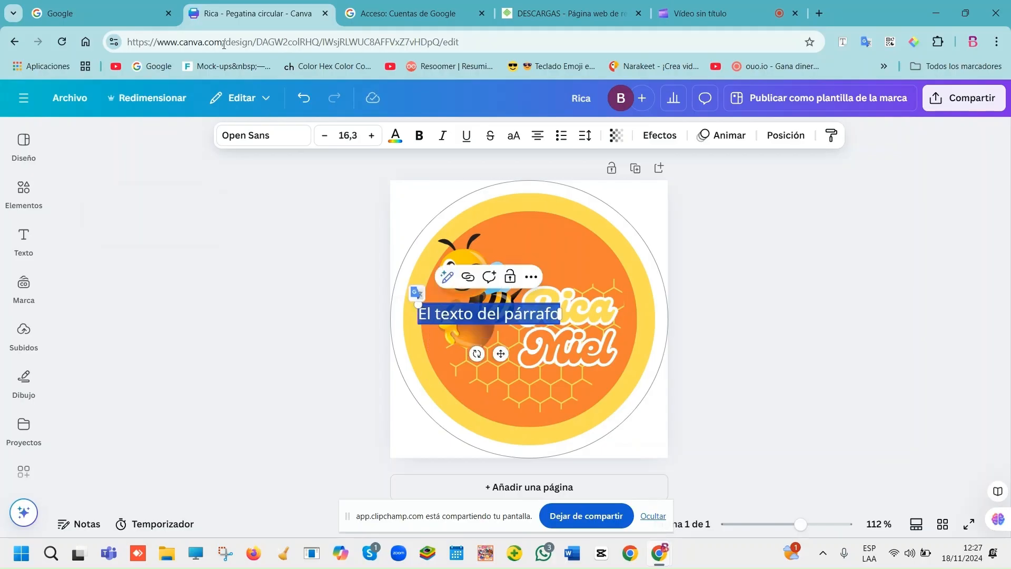
{"action": "left_click", "coordinate": [281, 135]}
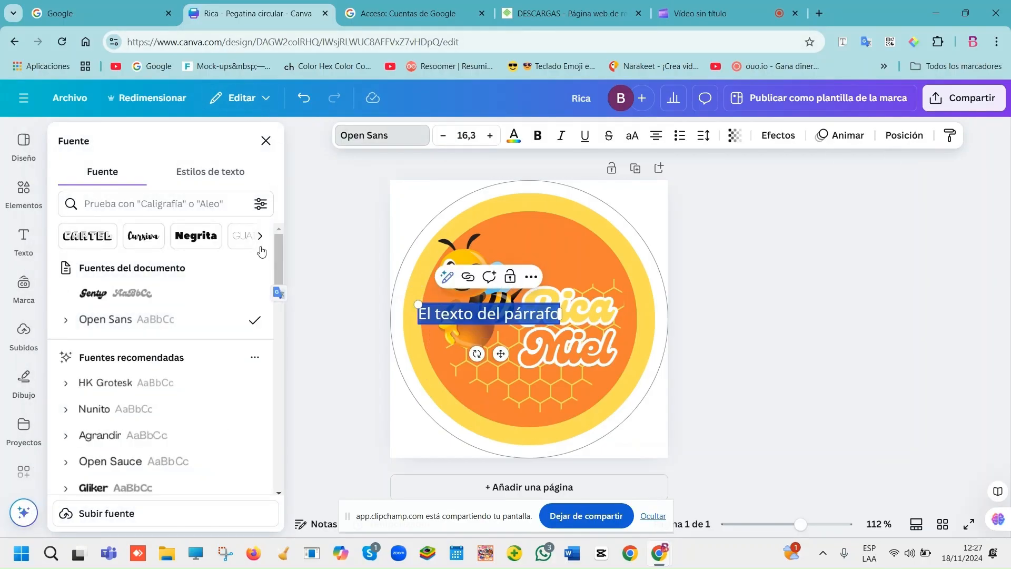
{"action": "scroll", "coordinate": [188, 425], "scroll_direction": "down", "scroll_amount": 10}
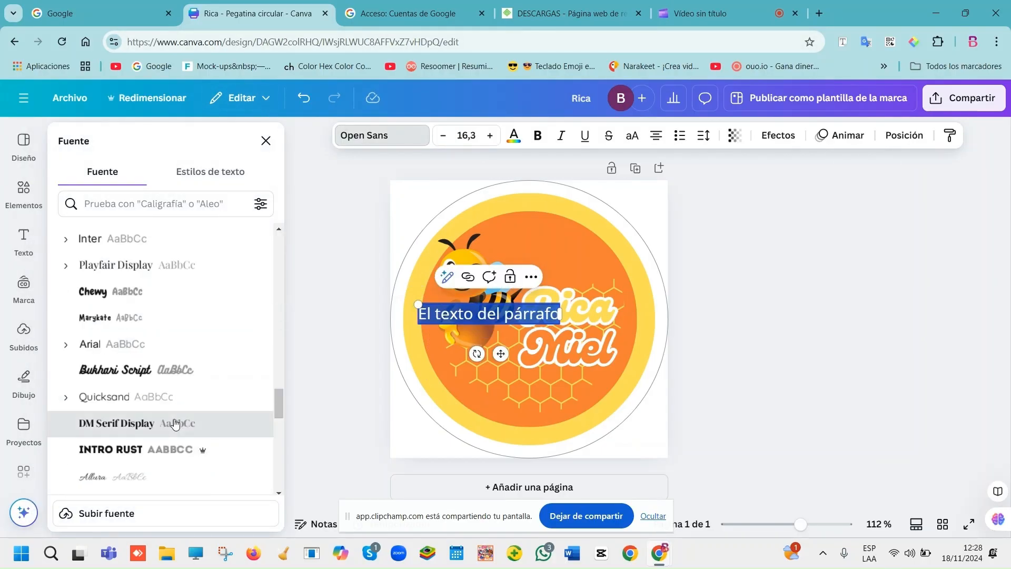
{"action": "left_click", "coordinate": [176, 424]}
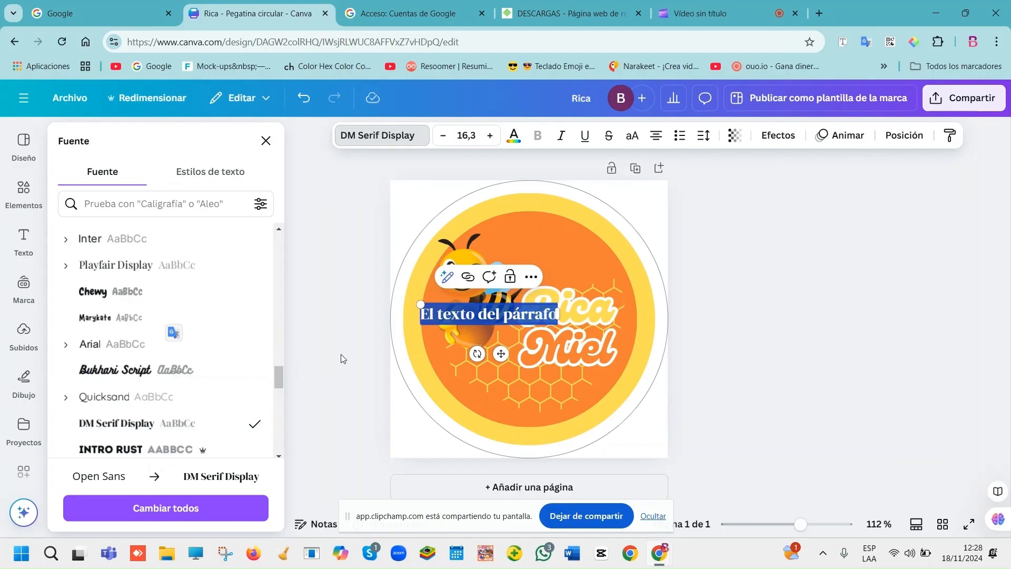
Step: Replace the new text box's placeholder with "100%" and "NATURAL" on two lines
{"action": "type", "text": "100"}
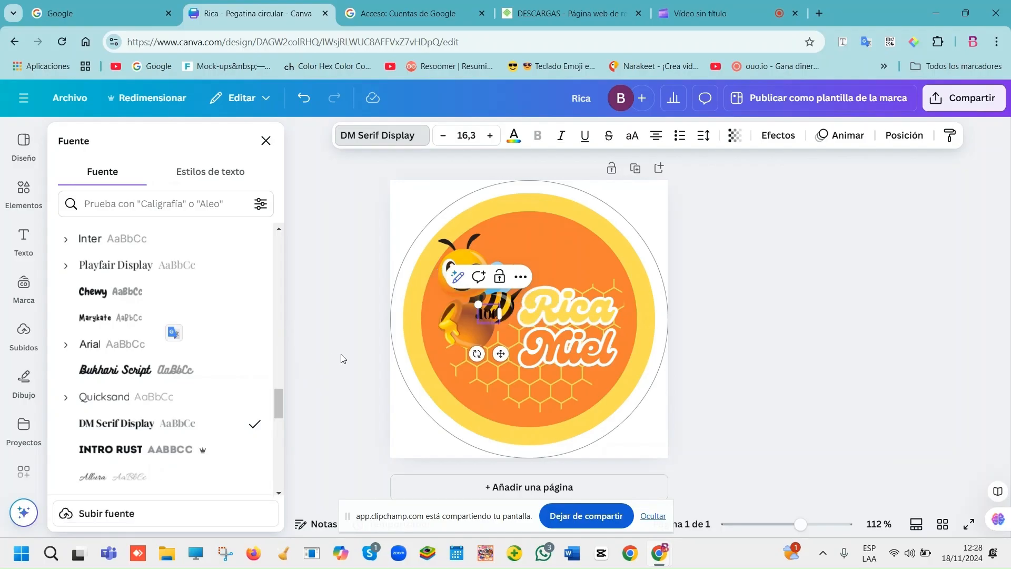
{"action": "type", "text": "%"}
{"action": "key", "text": "Return"}
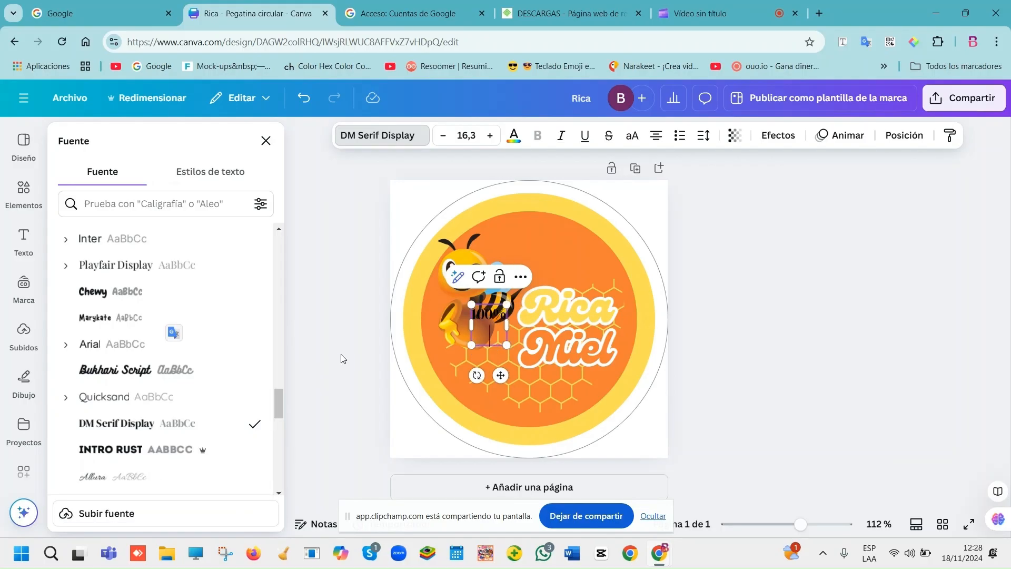
{"action": "type", "text": "NATURAL"}
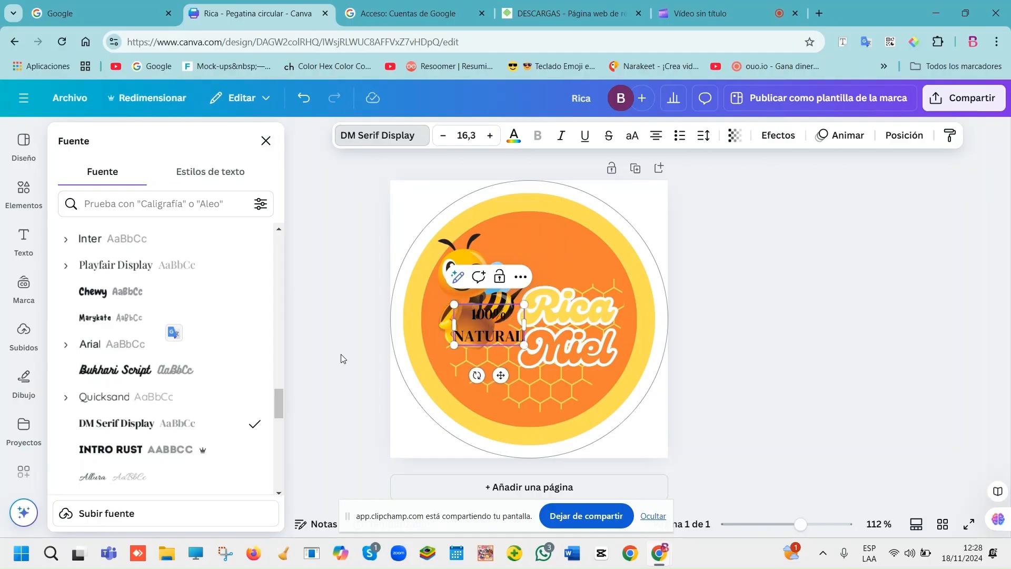
Step: Move the "100% NATURAL" text above the "Rica" lettering and recolour it white
{"action": "key", "text": "Escape"}
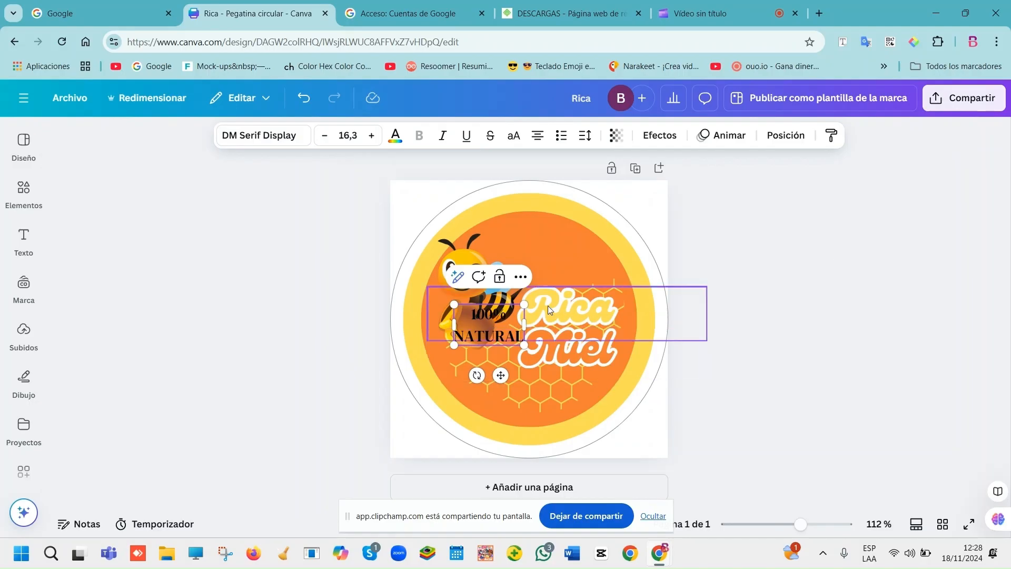
{"action": "left_click_drag", "start_coordinate": [481, 320], "coordinate": [552, 255]}
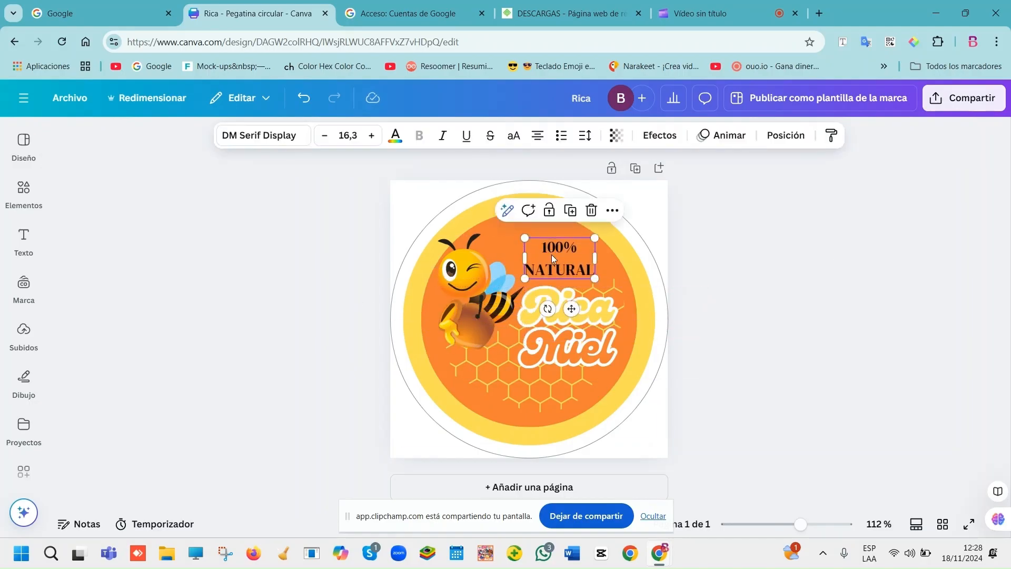
{"action": "left_click", "coordinate": [395, 136]}
{"action": "left_click", "coordinate": [214, 257]}
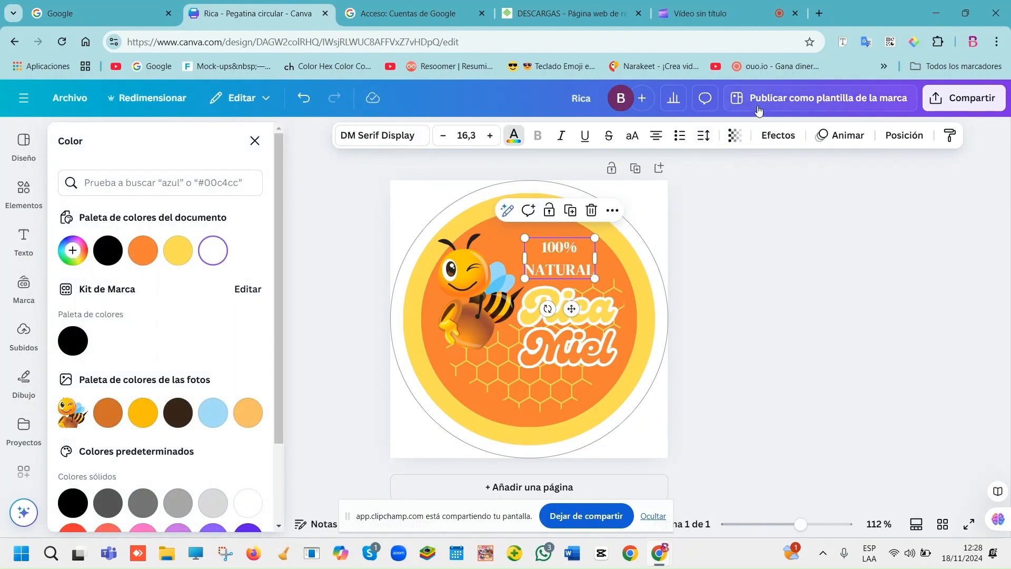
Step: Tighten the line spacing of the "100% NATURAL" text to 0.94
{"action": "left_click", "coordinate": [703, 142]}
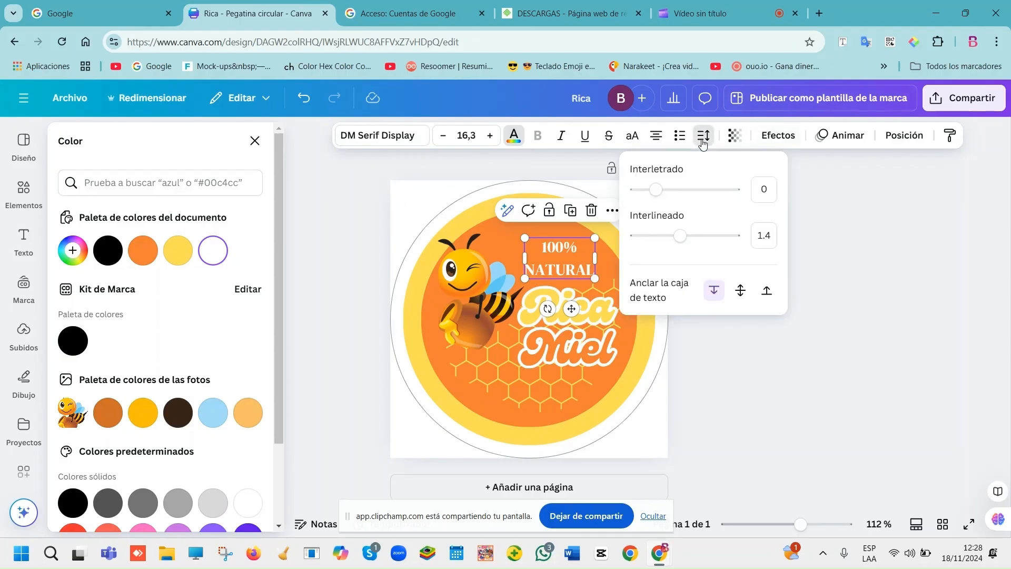
{"action": "left_click_drag", "start_coordinate": [683, 238], "coordinate": [658, 242]}
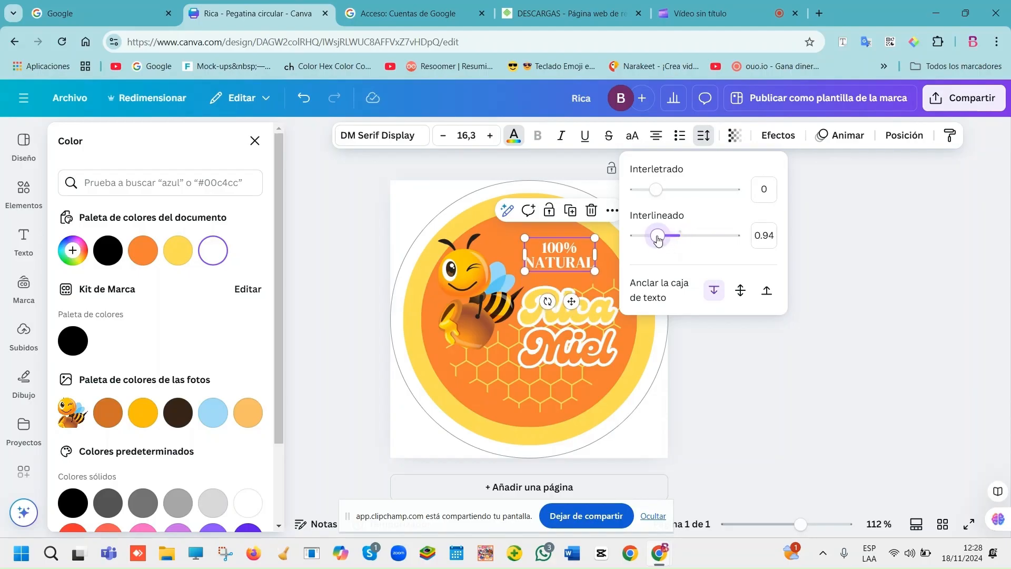
{"action": "left_click_drag", "start_coordinate": [658, 241], "coordinate": [658, 240]}
{"action": "left_click", "coordinate": [364, 265]}
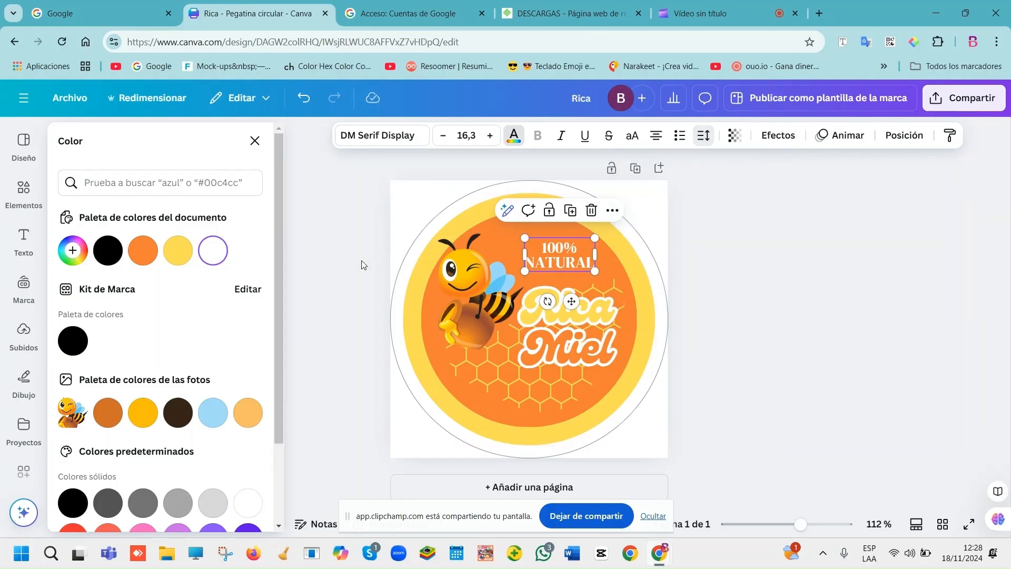
Step: Enlarge the "100% NATURAL" text slightly and nudge it into place above "Rica"
{"action": "left_click_drag", "start_coordinate": [522, 238], "coordinate": [507, 230]}
{"action": "left_click", "coordinate": [772, 301]}
{"action": "left_click_drag", "start_coordinate": [550, 261], "coordinate": [557, 265]}
{"action": "left_click", "coordinate": [779, 324]}
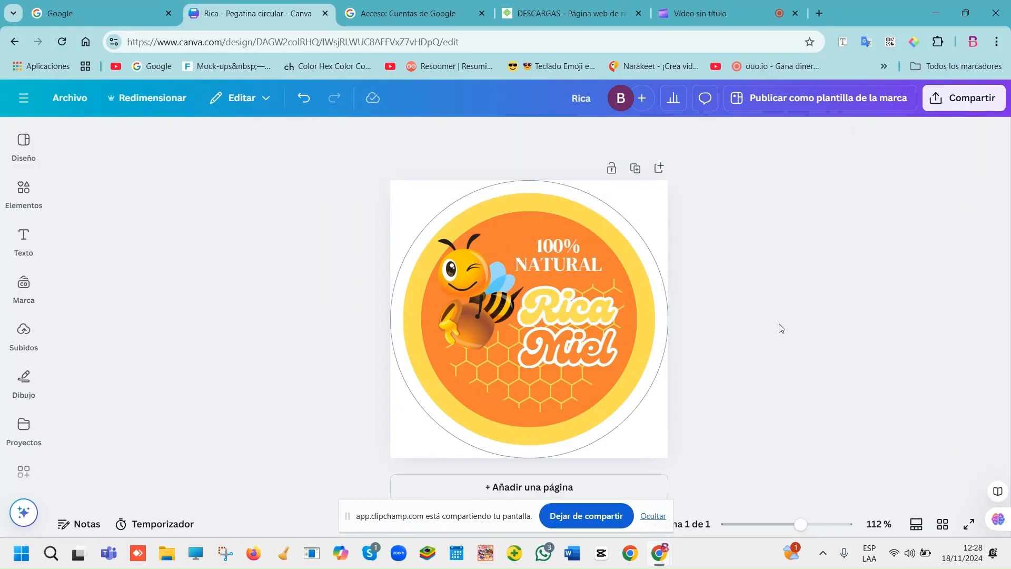
Step: Add another plain text box, enlarge it to size 15,2 and place it at the lower edge of the orange circle
{"action": "left_click", "coordinate": [22, 241]}
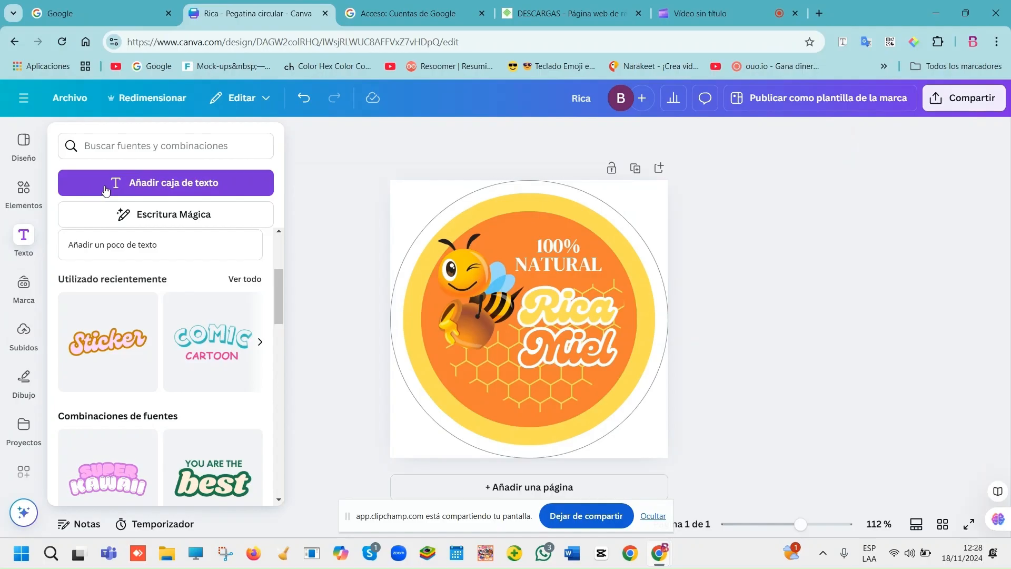
{"action": "left_click", "coordinate": [106, 189]}
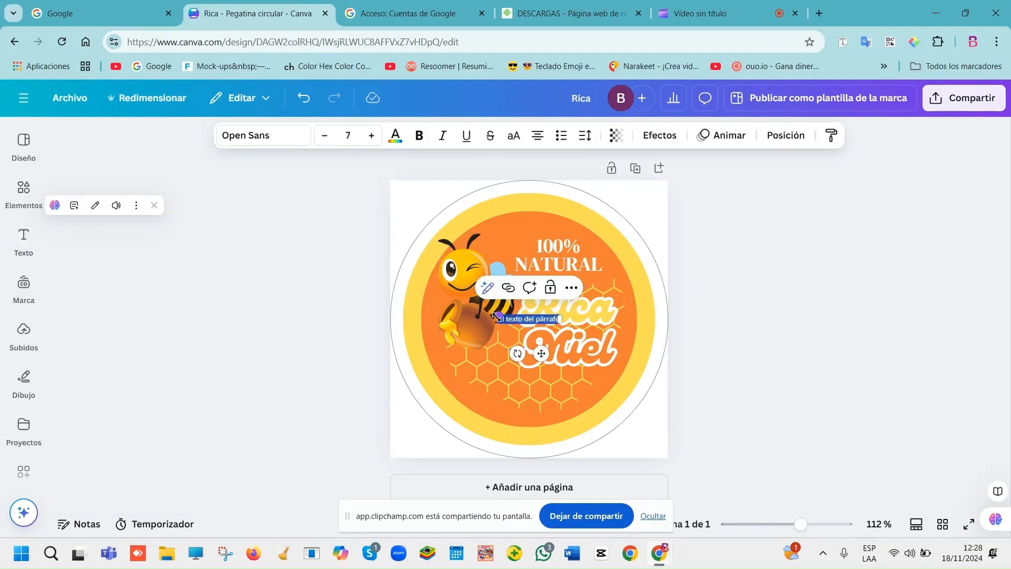
{"action": "left_click_drag", "start_coordinate": [499, 315], "coordinate": [428, 265]}
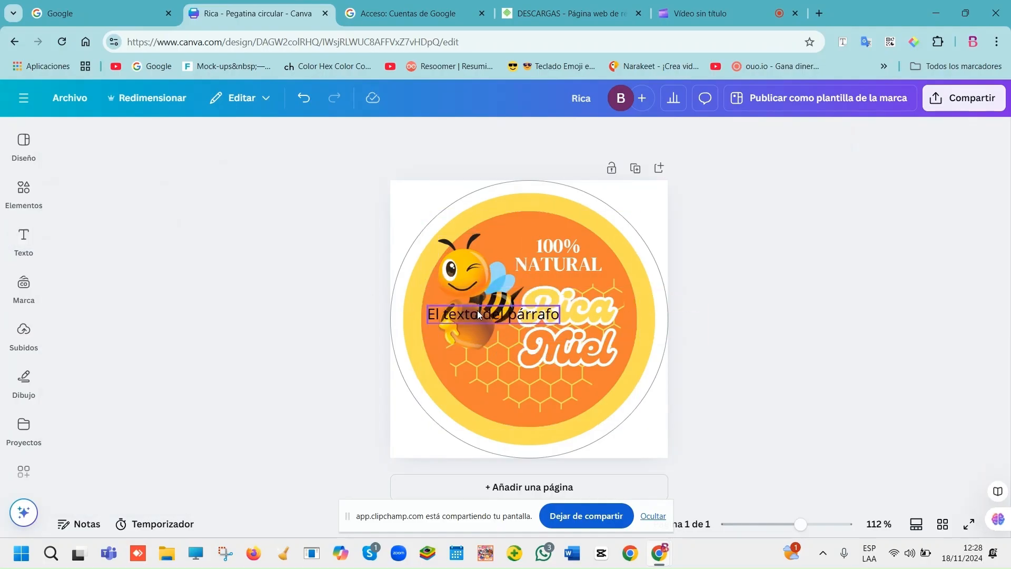
{"action": "left_click_drag", "start_coordinate": [477, 311], "coordinate": [524, 408]}
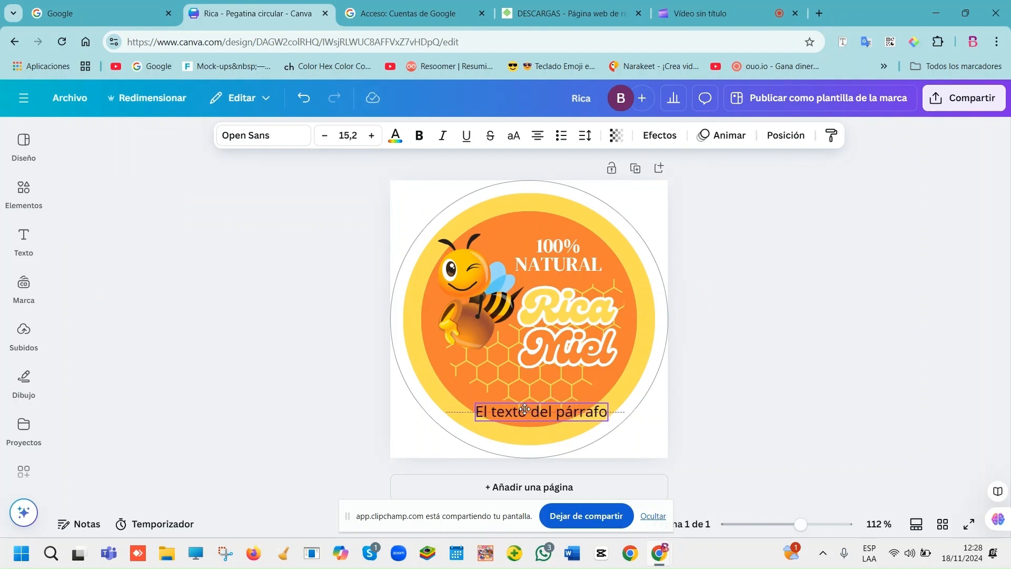
Step: Replace the lower text box's placeholder with "PACASMAYO - PERÚ"
{"action": "double_click", "coordinate": [523, 415]}
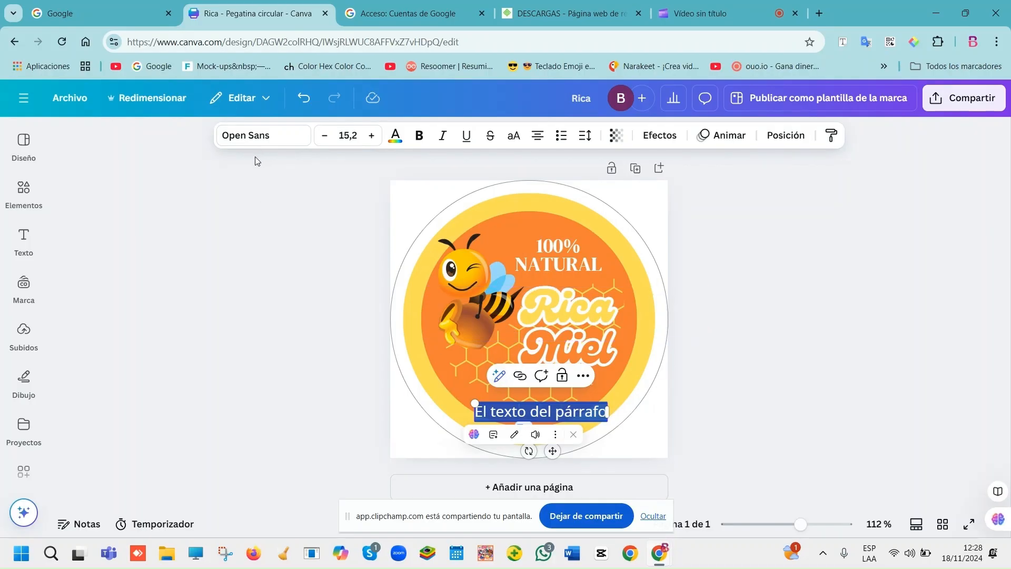
{"action": "type", "text": "PA"}
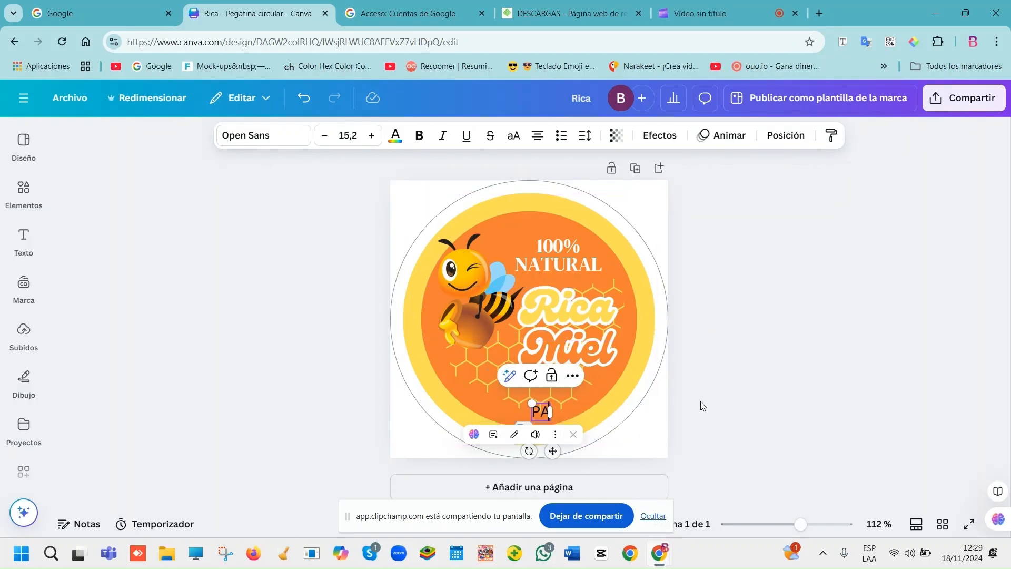
{"action": "type", "text": "CASMAYO"}
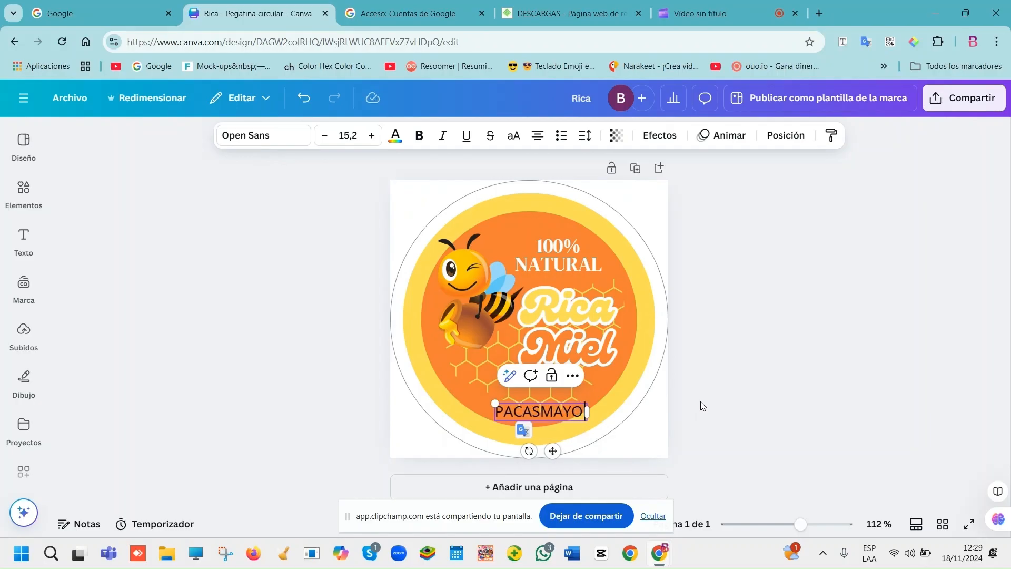
{"action": "type", "text": " _"}
{"action": "key", "text": "BackSpace"}
{"action": "type", "text": "-"}
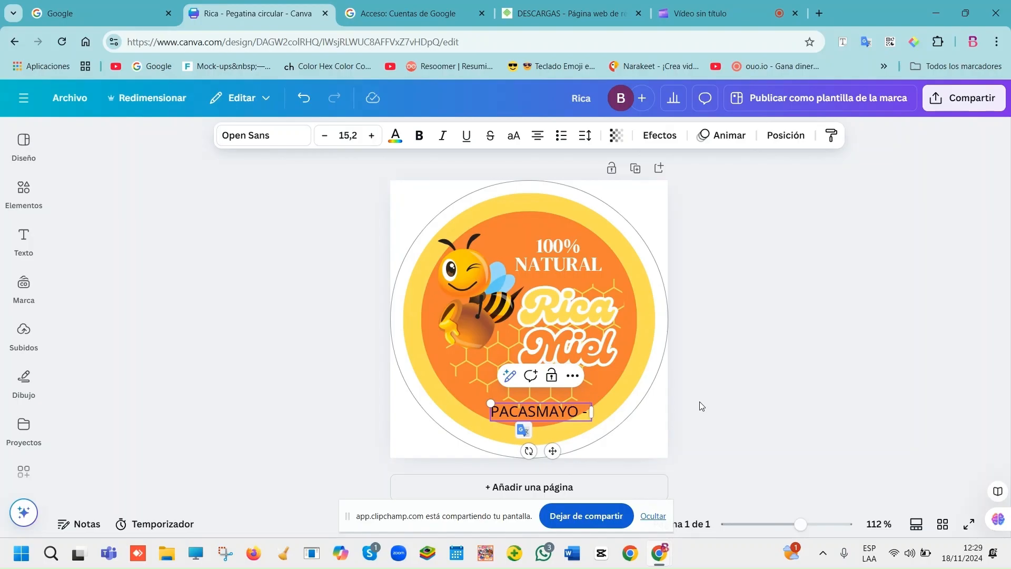
{"action": "type", "text": " PE"}
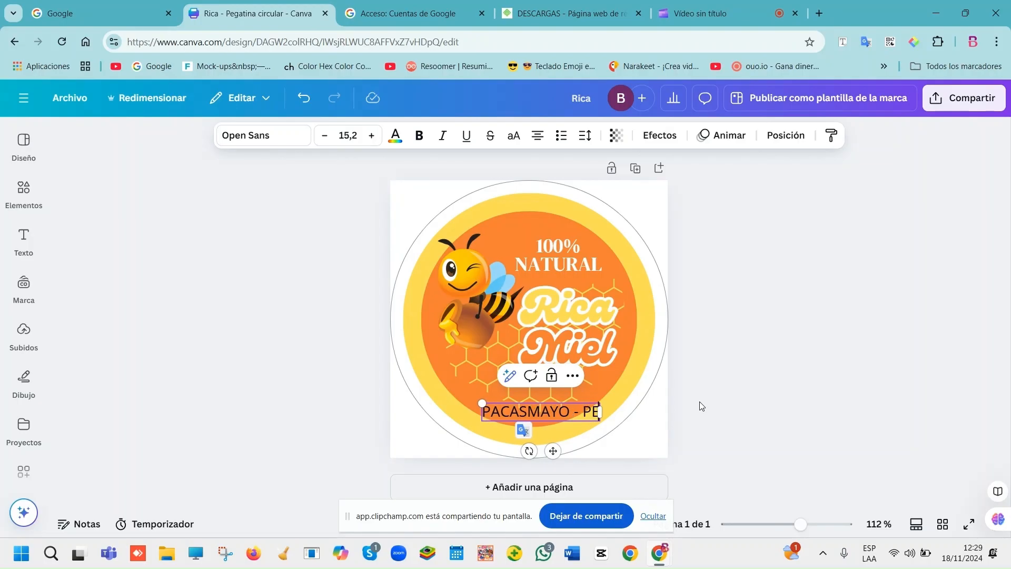
{"action": "type", "text": "RÚ"}
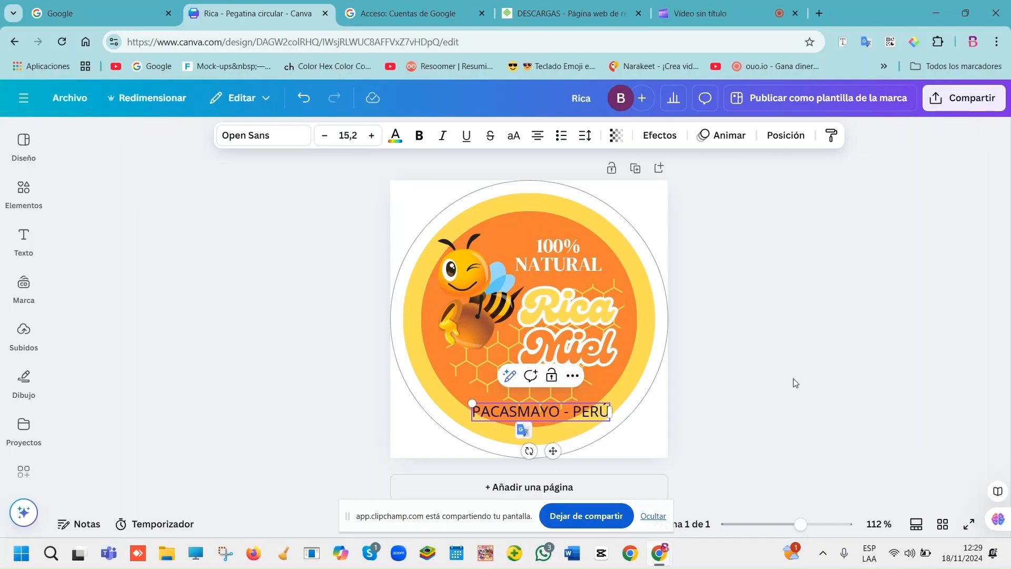